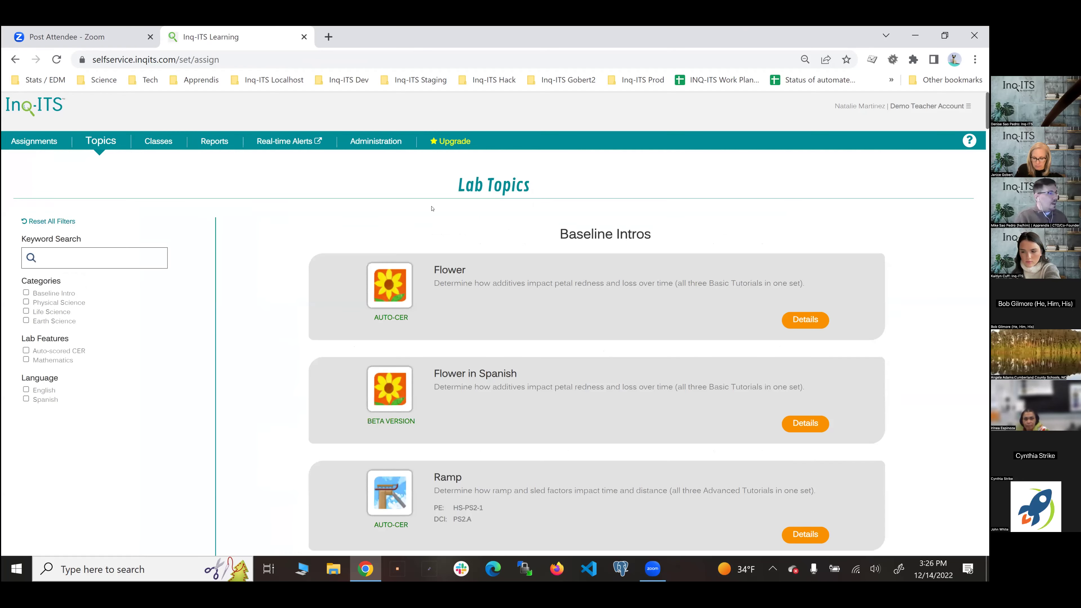
# Examine the details of the Collisions (1): Intro topic under Physical Science, including its activities, standards and resources, and close them
pyautogui.scroll(-3, 115, 211)
pyautogui.click(167, 199)
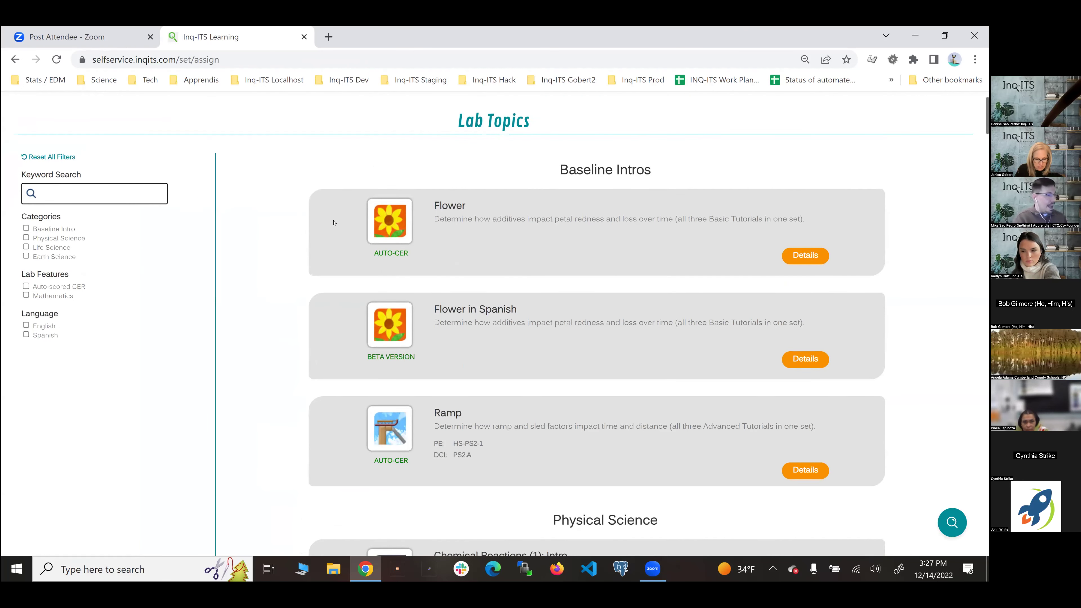
pyautogui.scroll(-2, 502, 328)
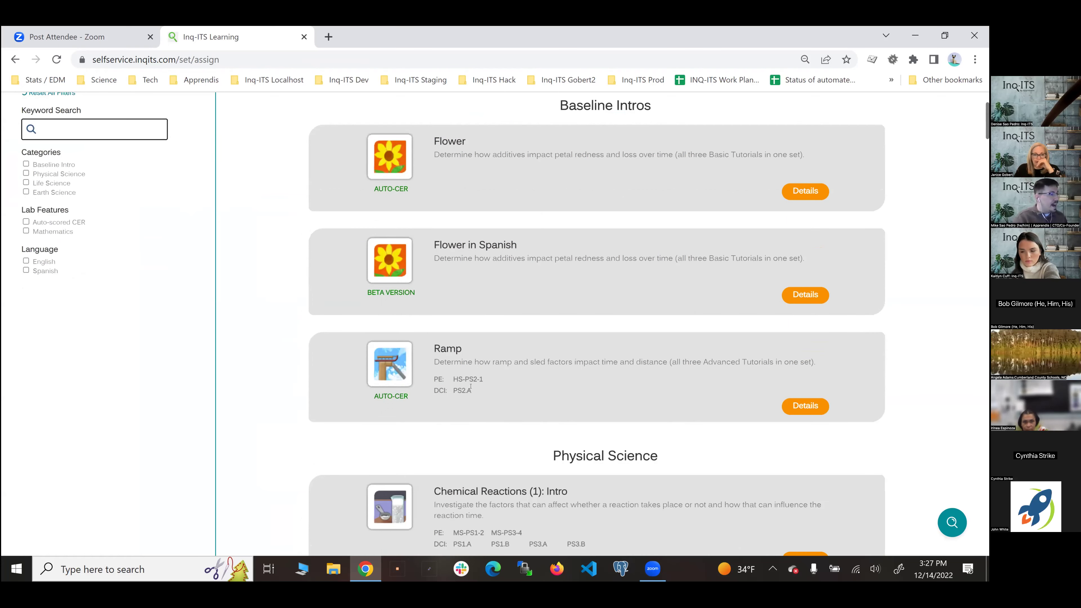
pyautogui.scroll(-6, 471, 386)
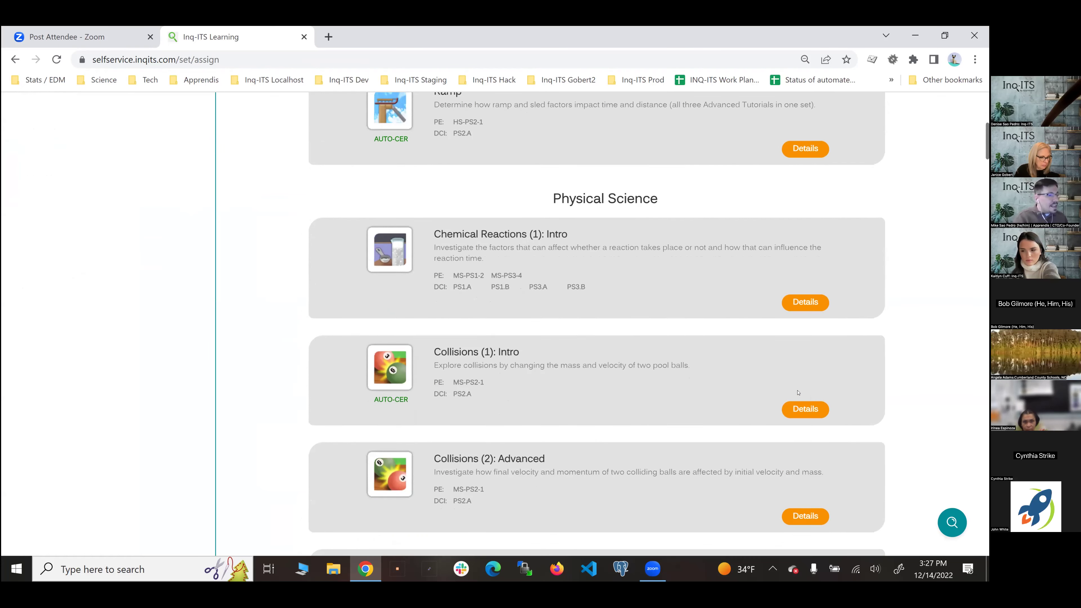
pyautogui.click(804, 409)
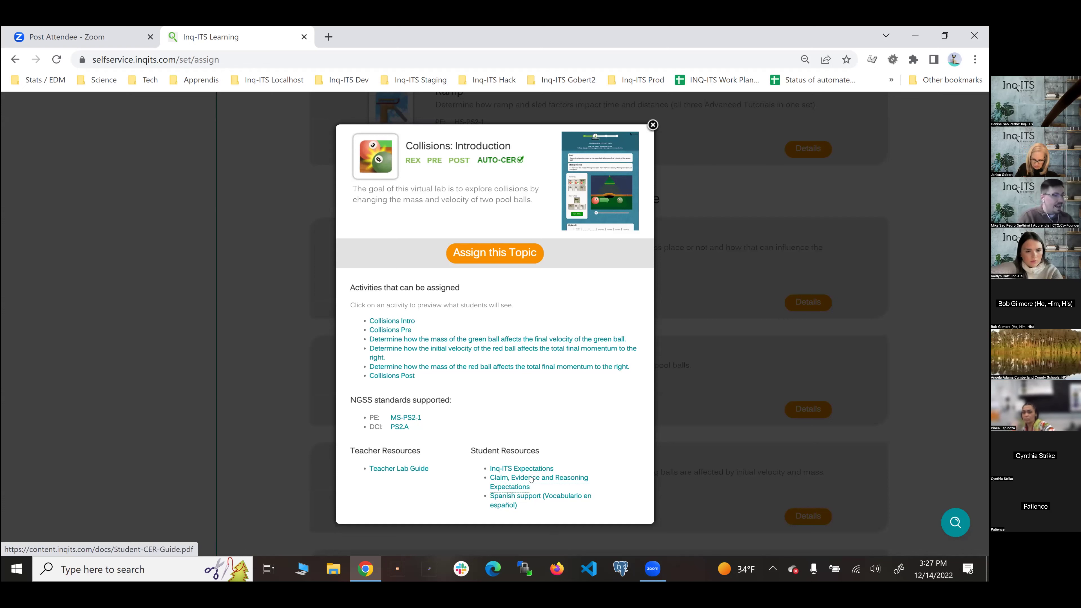
pyautogui.click(694, 337)
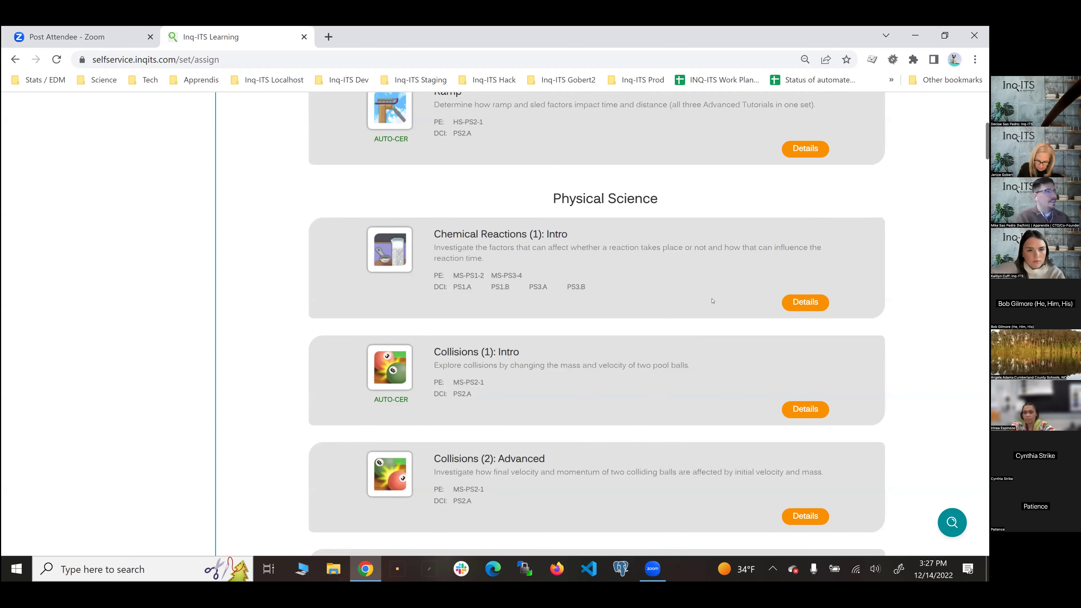
pyautogui.scroll(10, 713, 301)
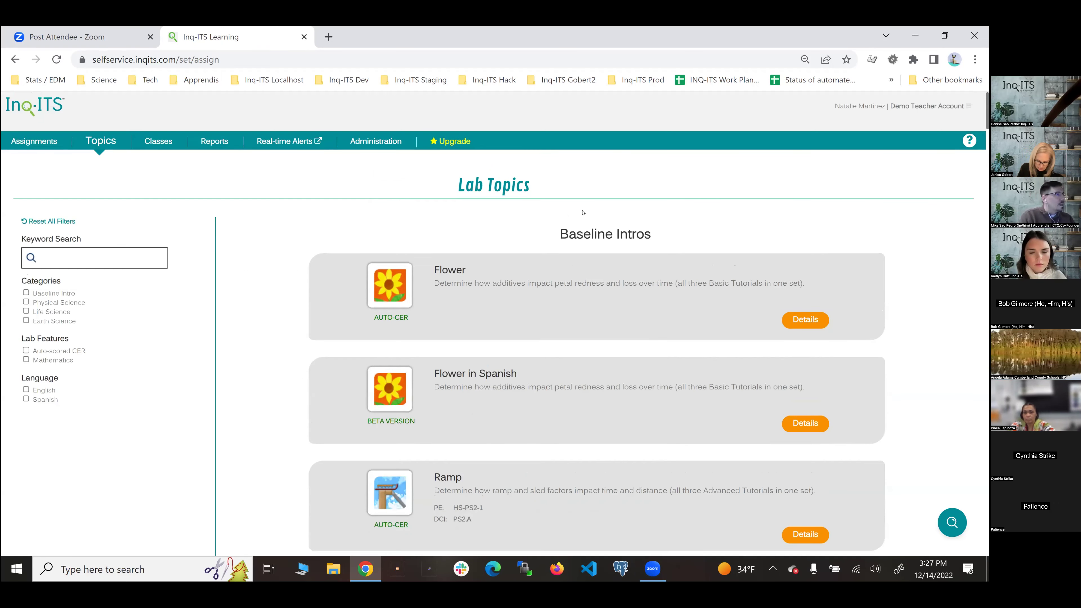
# Open My Reports and expand the assignment list to show more assignments
pyautogui.click(217, 146)
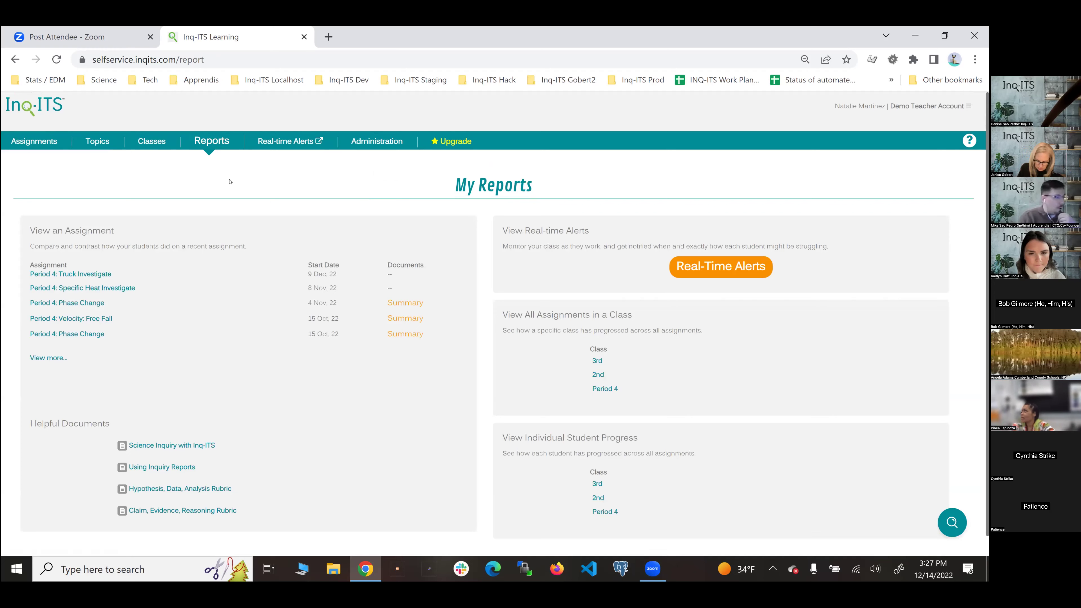
pyautogui.scroll(-1, 249, 228)
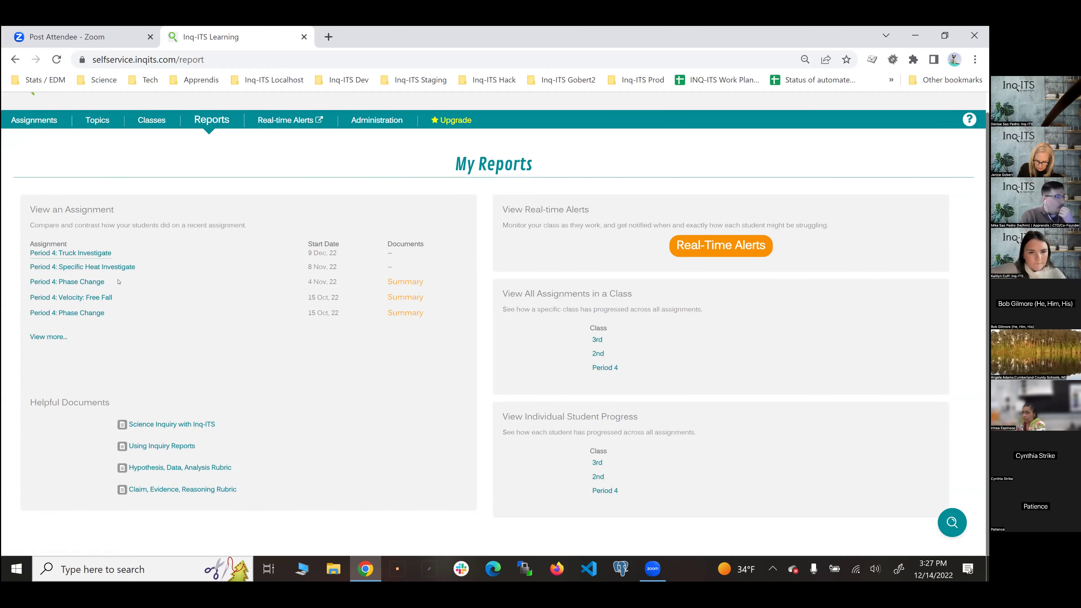
pyautogui.click(48, 336)
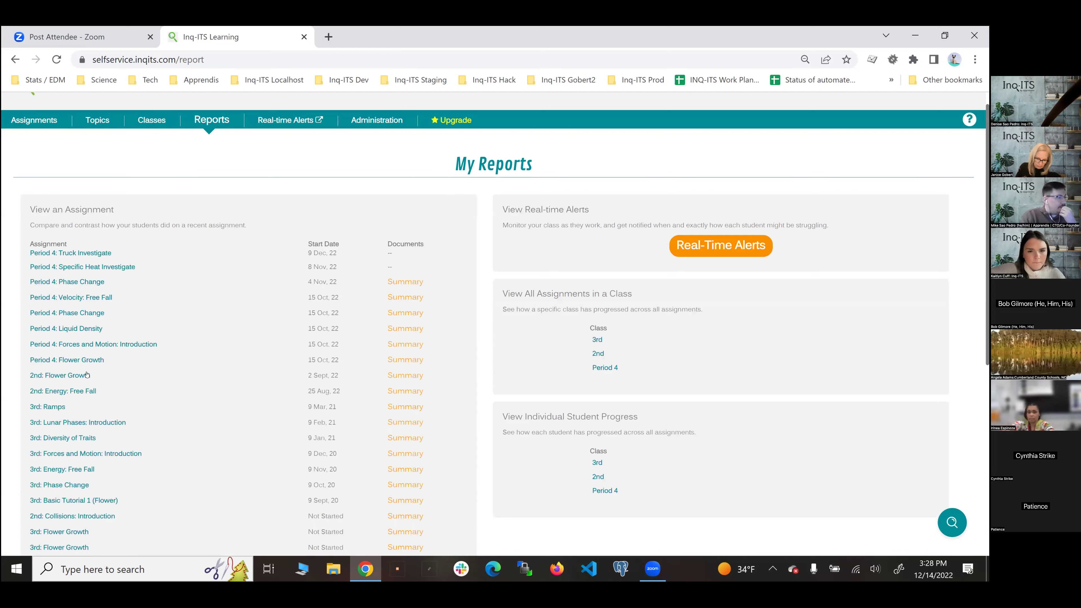
pyautogui.click(64, 375)
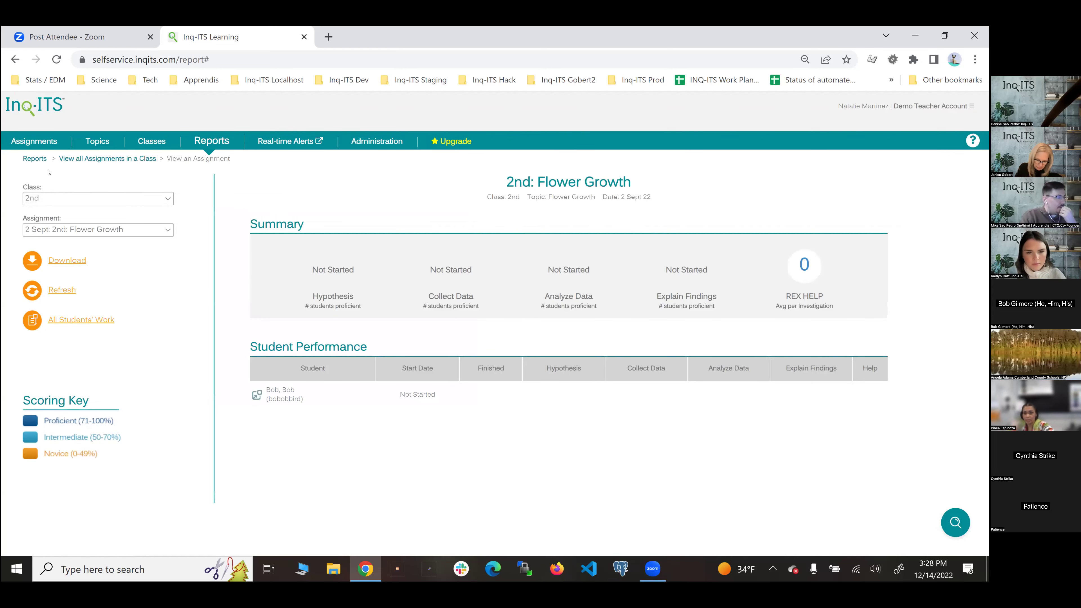
pyautogui.click(15, 59)
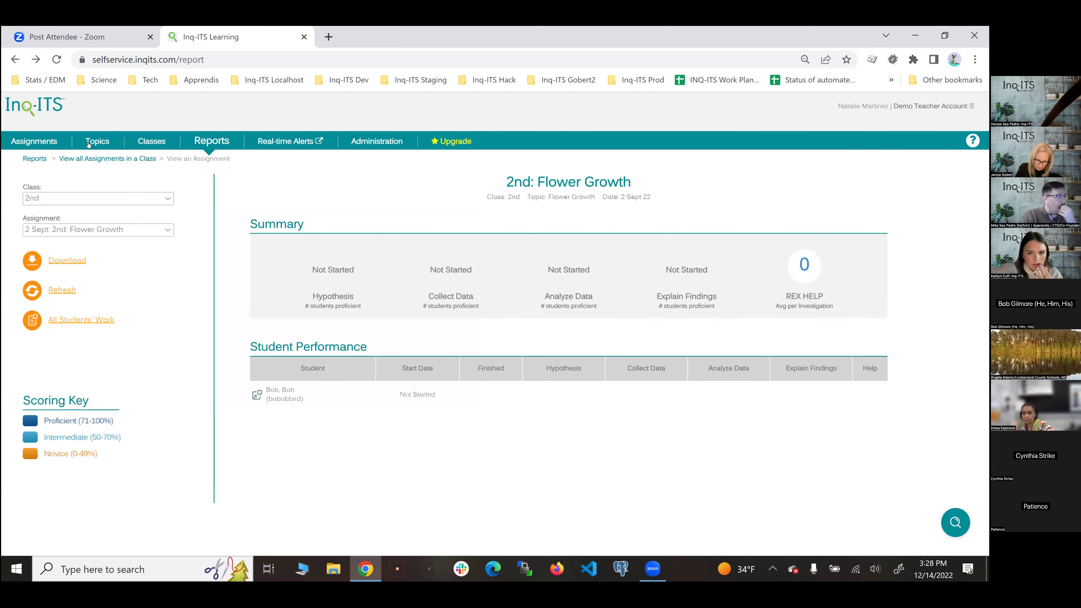
pyautogui.click(15, 59)
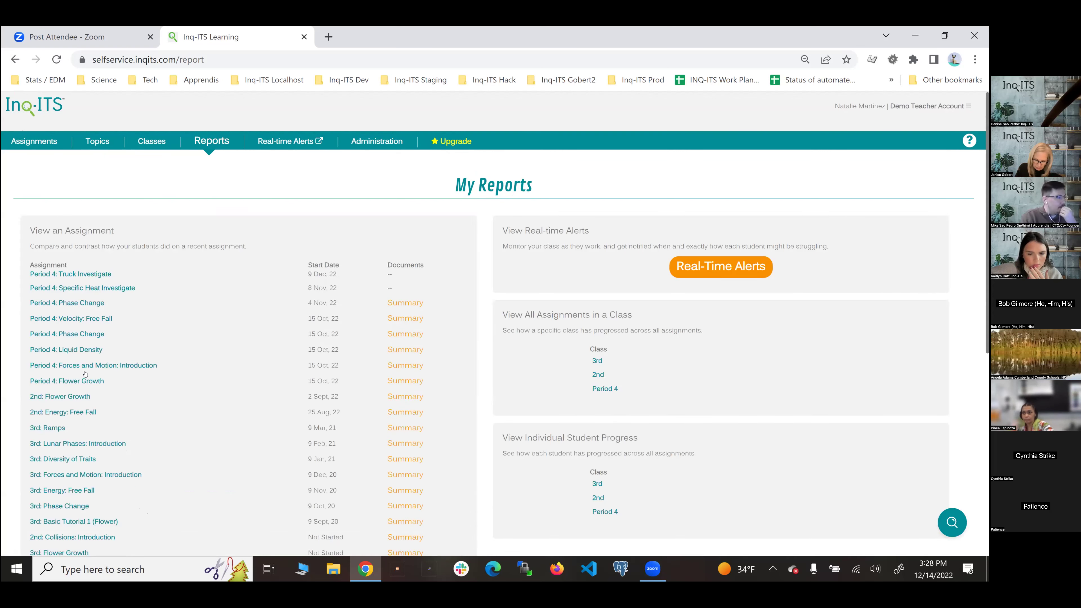
# Open the Period 4: Flower Growth assignment report and examine its class summary and student performance table
pyautogui.scroll(-2, 94, 380)
pyautogui.scroll(-2, 95, 380)
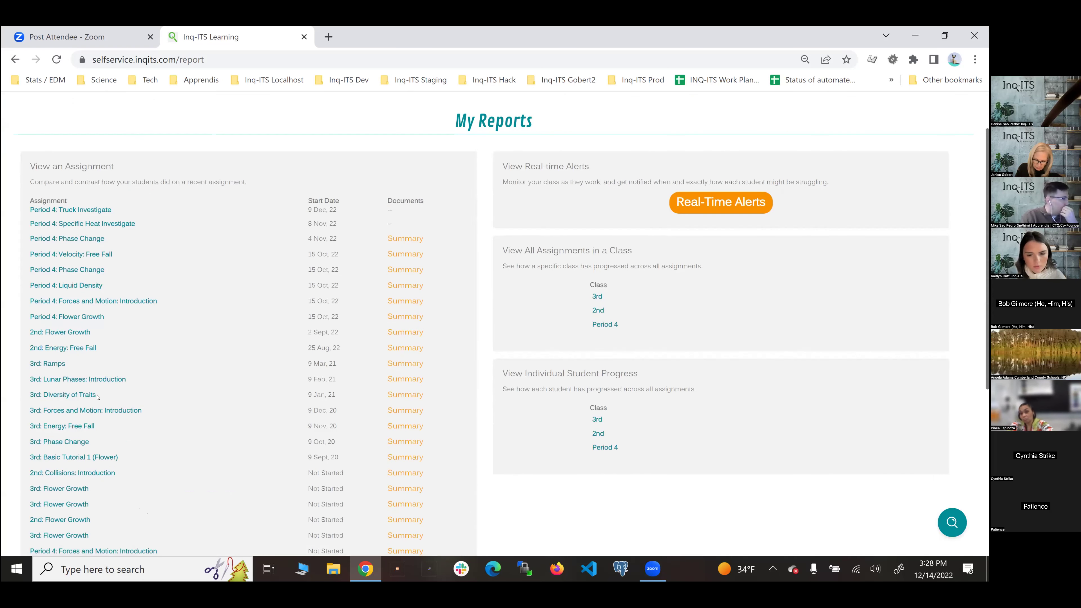
pyautogui.click(69, 318)
pyautogui.scroll(-3, 339, 309)
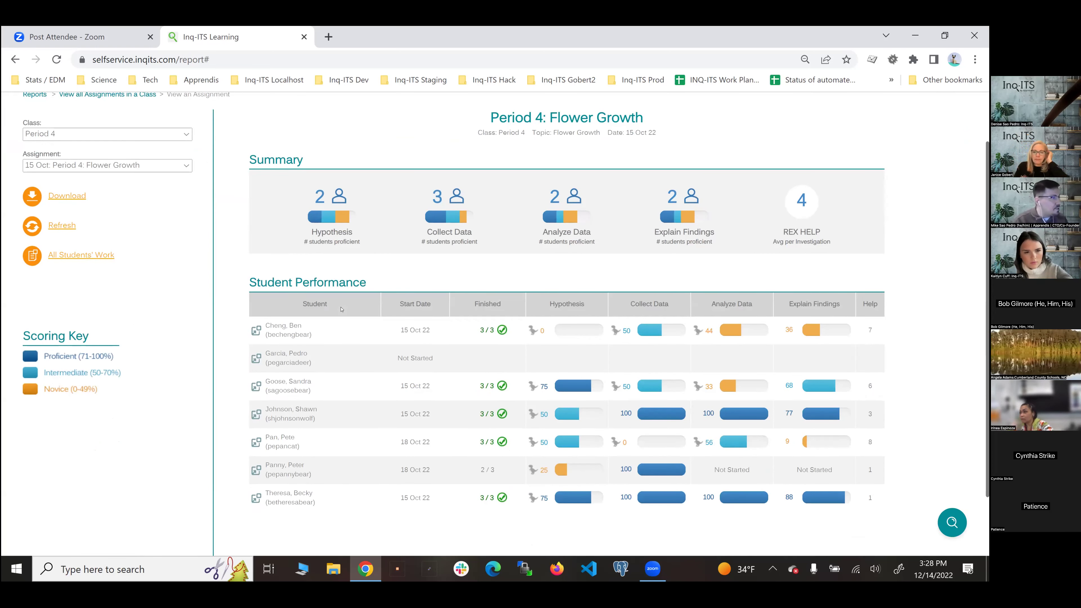
pyautogui.scroll(3, 341, 309)
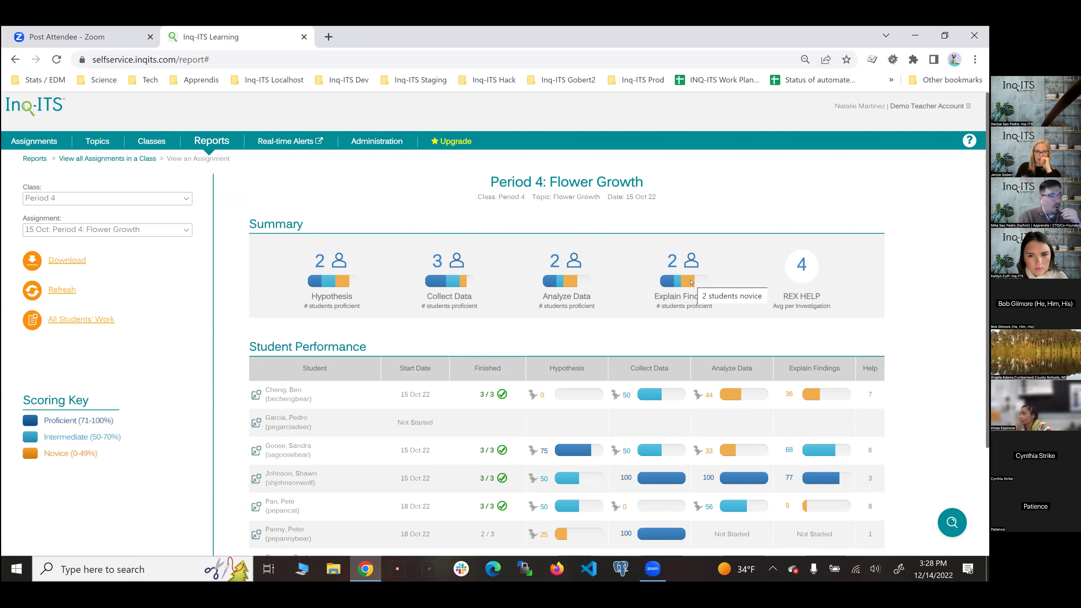
pyautogui.scroll(-2, 692, 280)
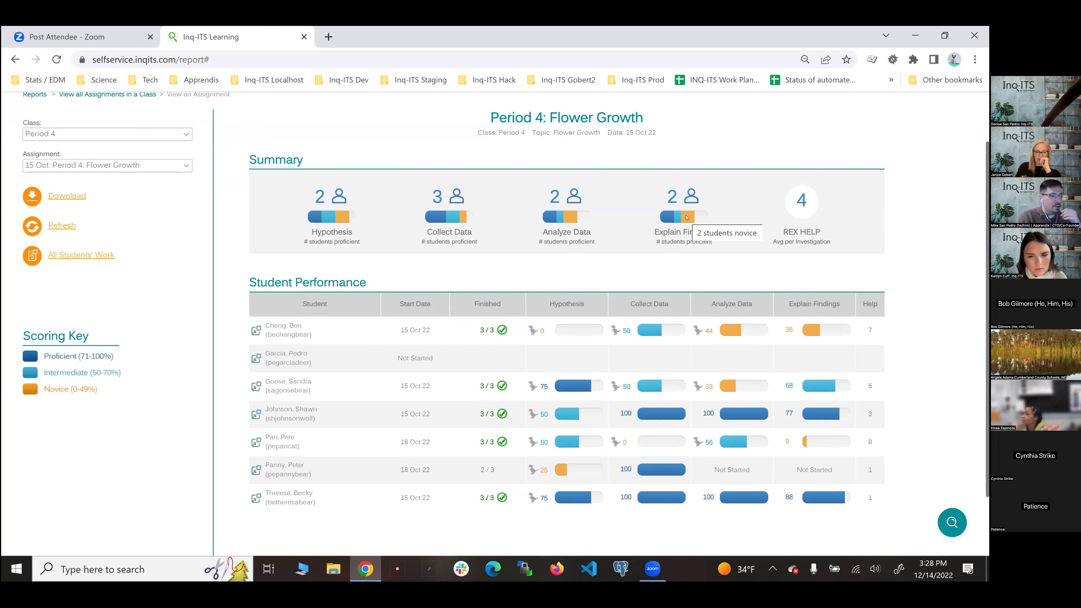
pyautogui.moveTo(666, 216)
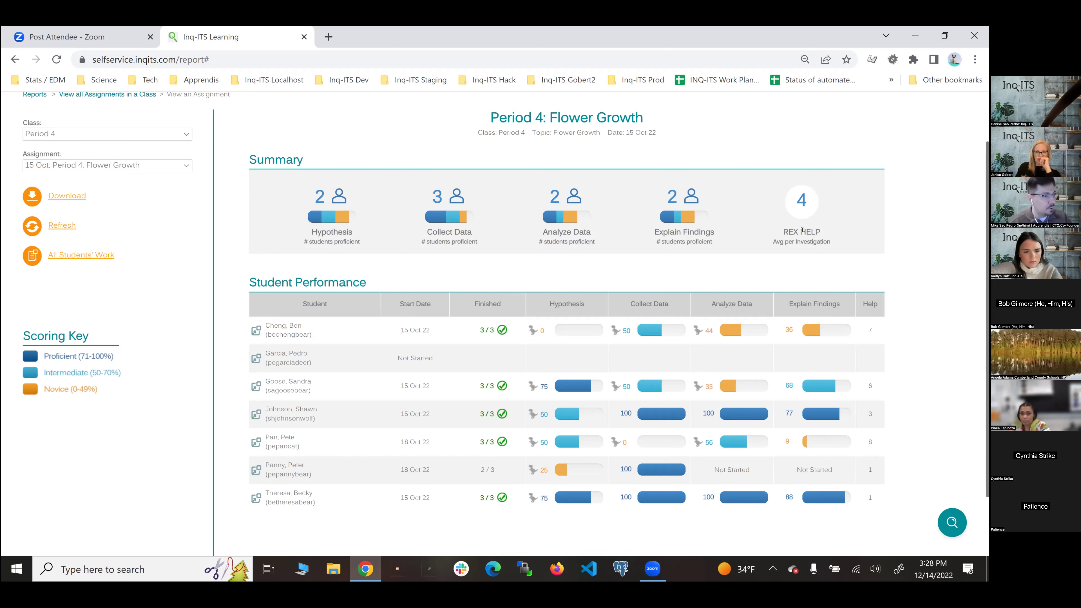
pyautogui.scroll(-1, 538, 261)
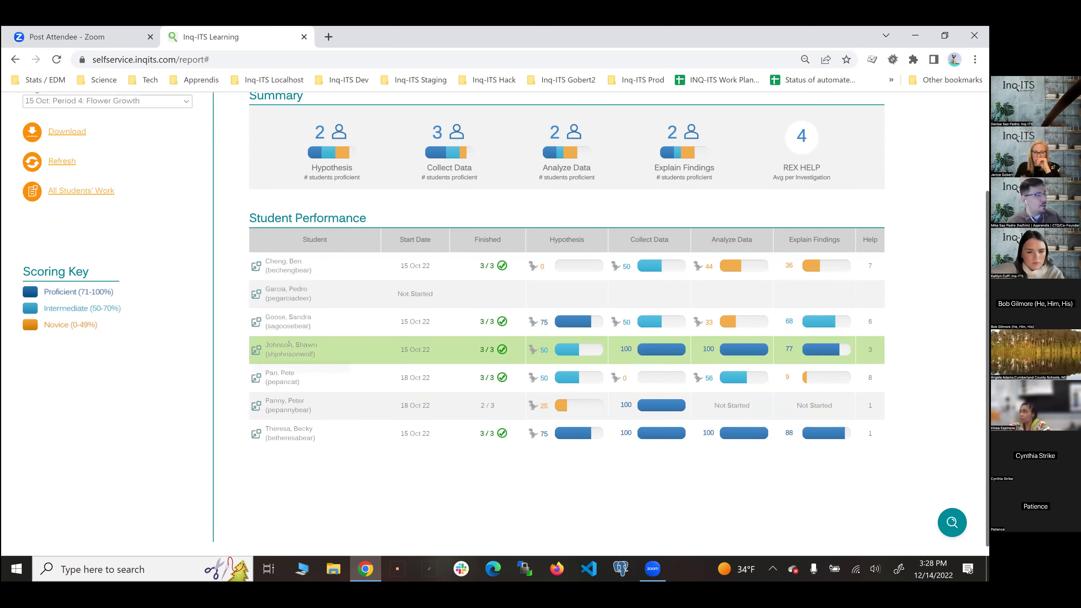
# Open the individual report of the fourth student listed and examine the Hypothesis section, comparing the work before and after Rex
pyautogui.click(257, 350)
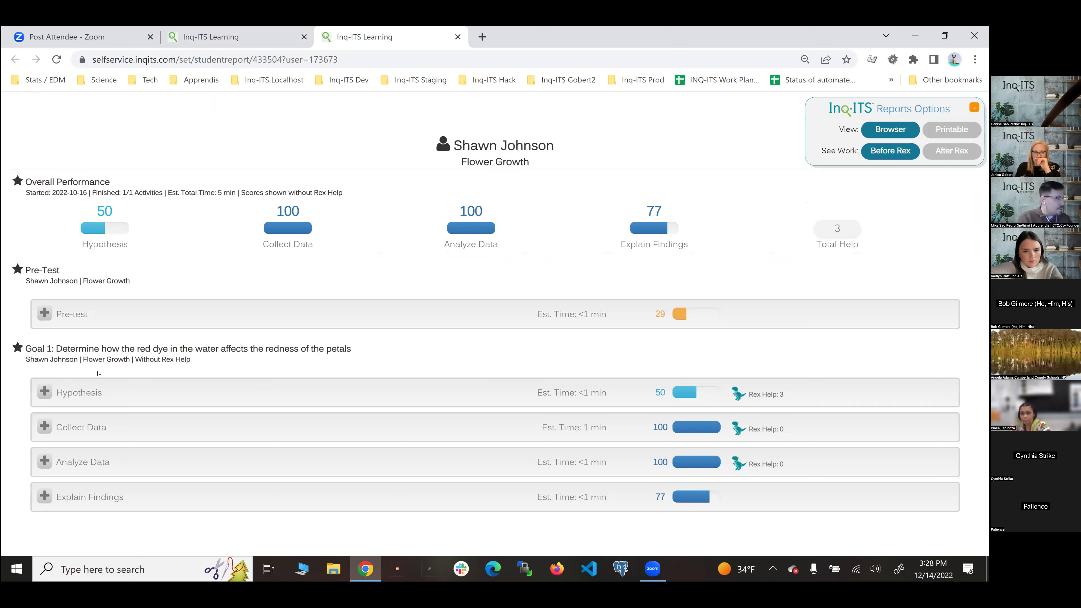
pyautogui.click(45, 392)
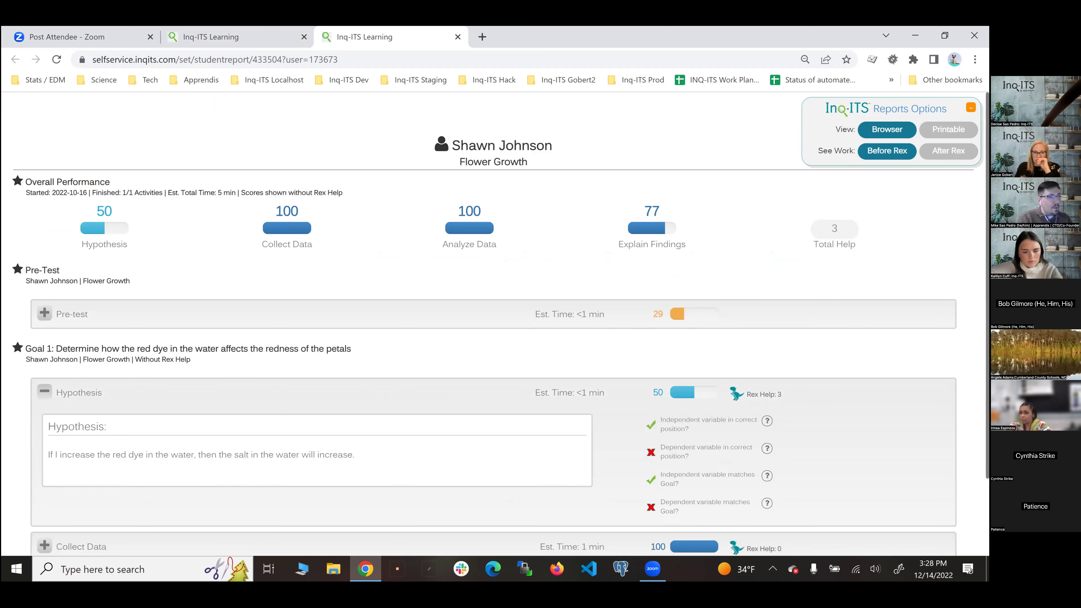
pyautogui.click(949, 150)
pyautogui.click(887, 151)
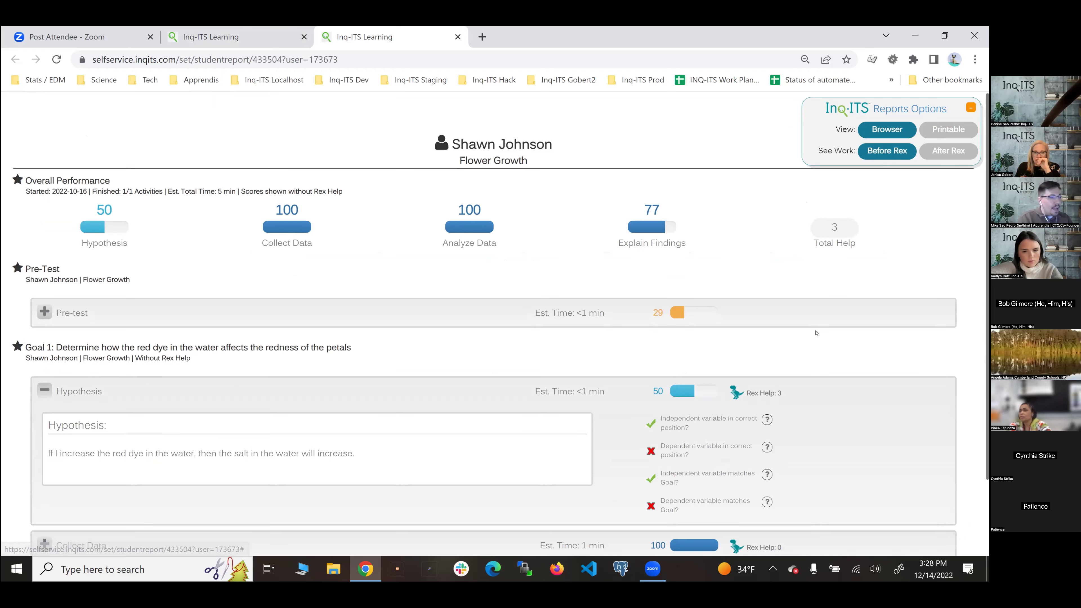
pyautogui.scroll(-1, 816, 334)
pyautogui.scroll(-1, 657, 350)
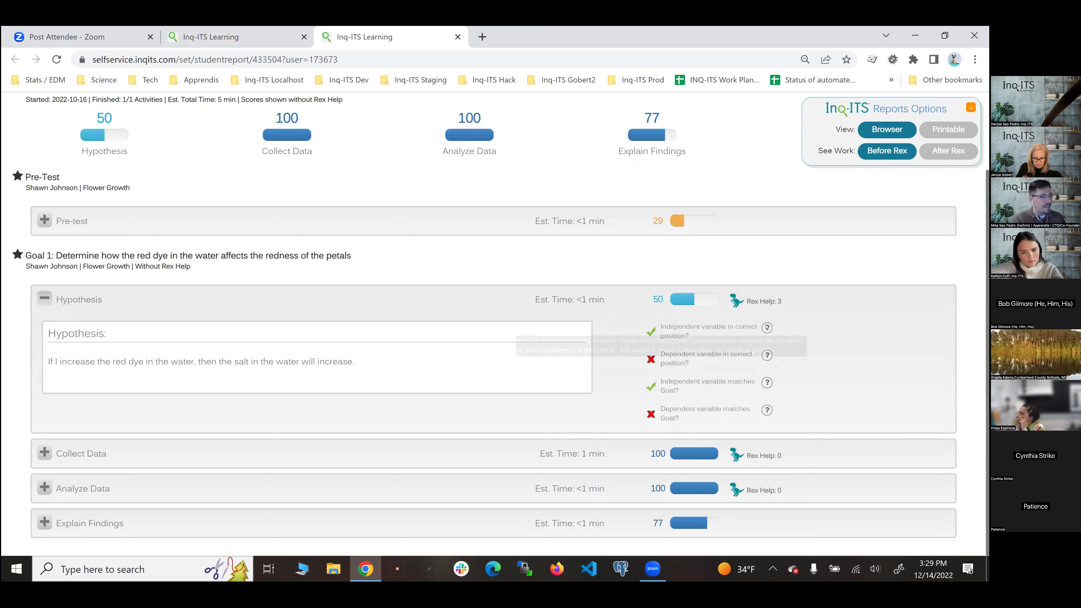
# Expand the Explain Findings section and examine the student's claim, evidence and reasoning against the scoring criteria
pyautogui.click(173, 524)
pyautogui.scroll(-2, 174, 506)
pyautogui.scroll(-8, 174, 505)
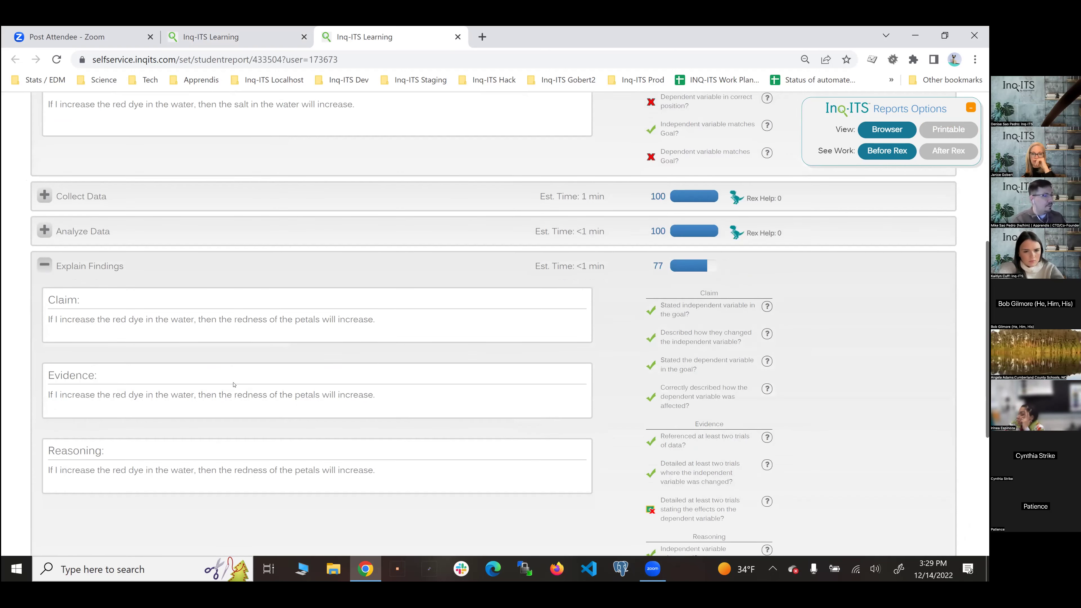
pyautogui.scroll(2, 594, 310)
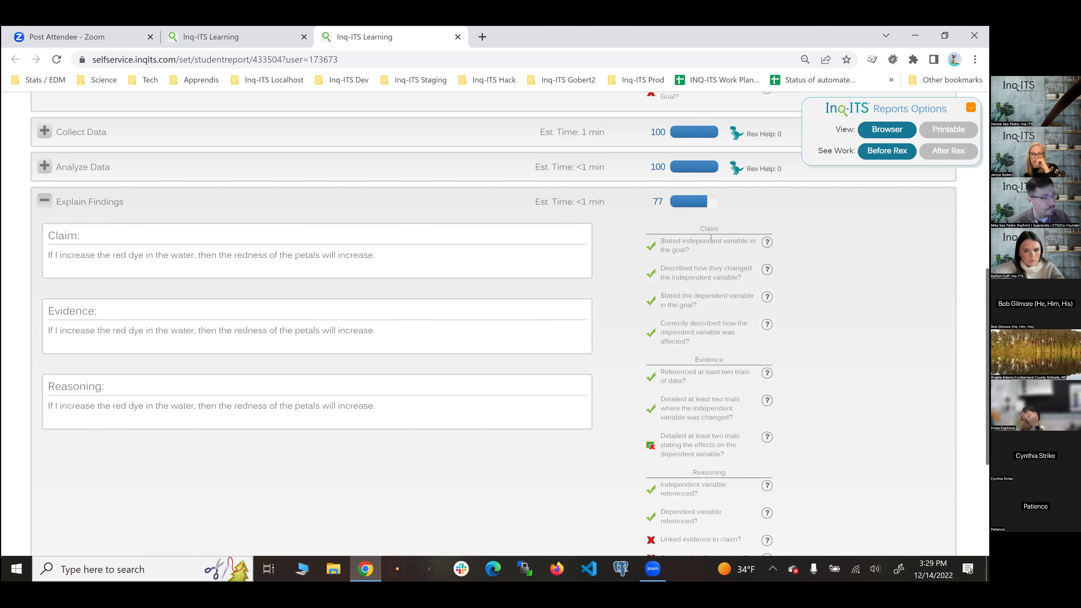
pyautogui.scroll(-2, 732, 428)
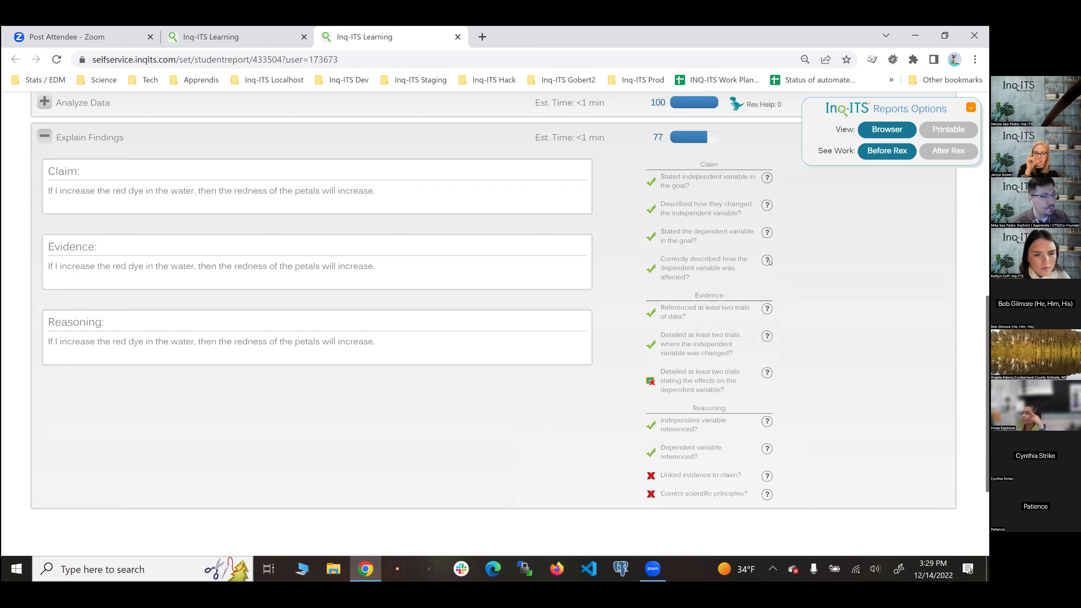
pyautogui.scroll(5, 813, 260)
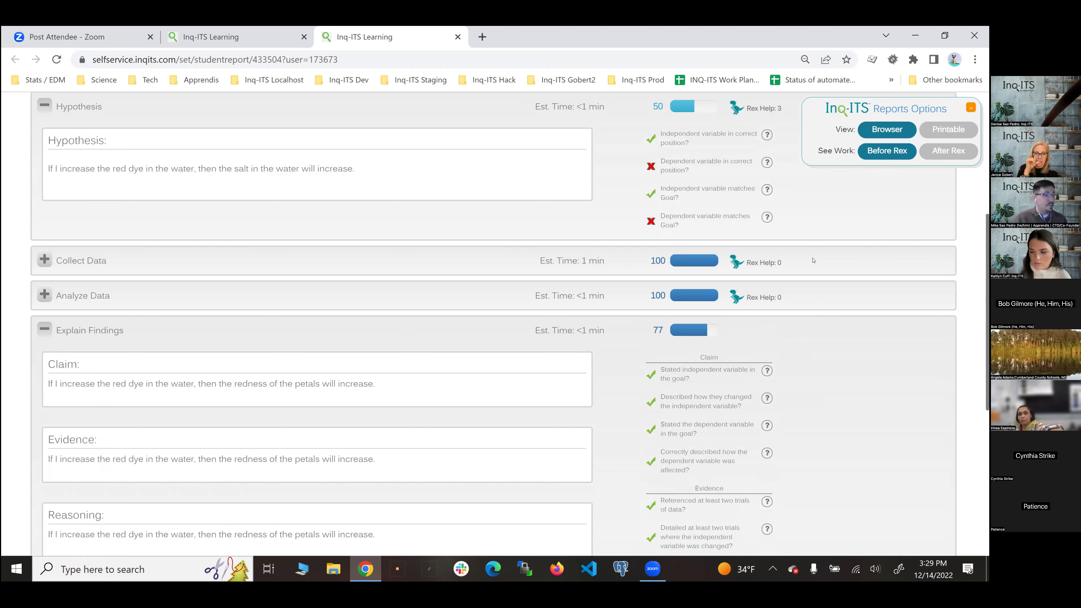
pyautogui.scroll(-3, 813, 261)
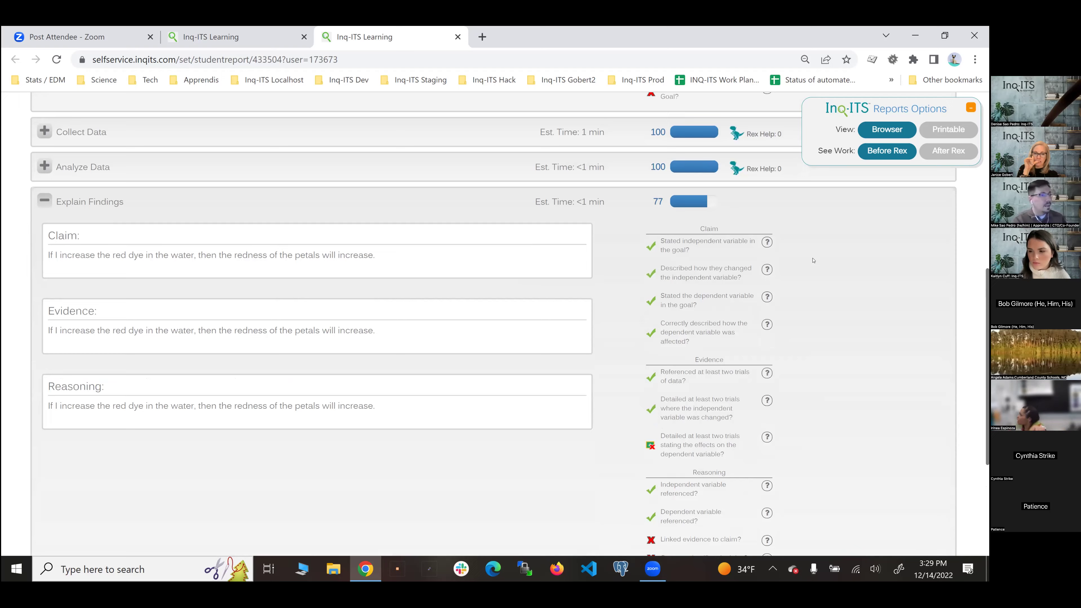
pyautogui.scroll(5, 814, 261)
# Switch the student's report to the printable view and go to the Goal 1 data
pyautogui.click(949, 129)
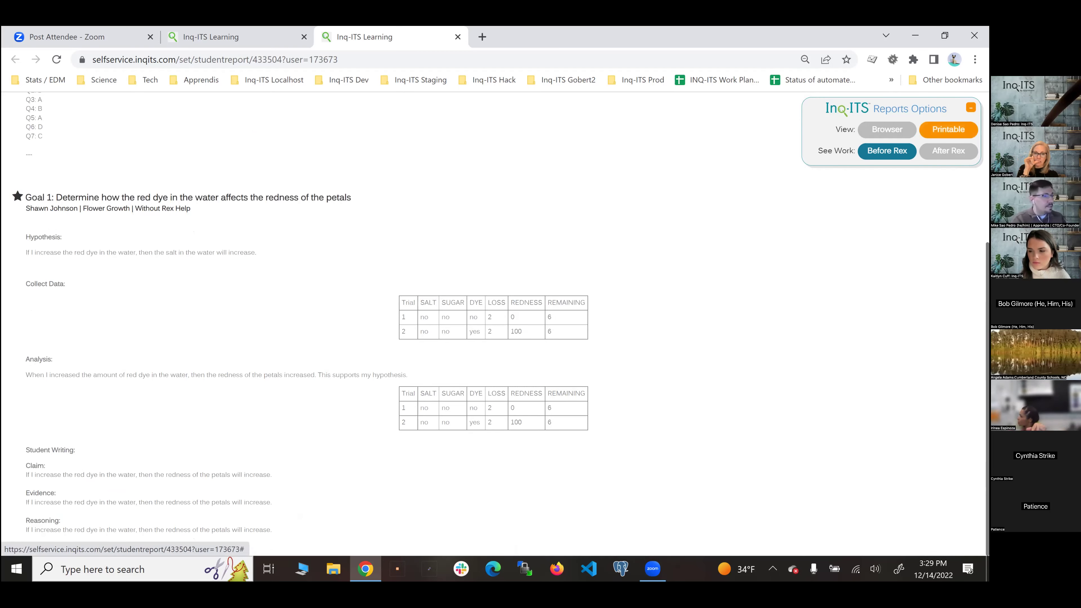
pyautogui.click(888, 129)
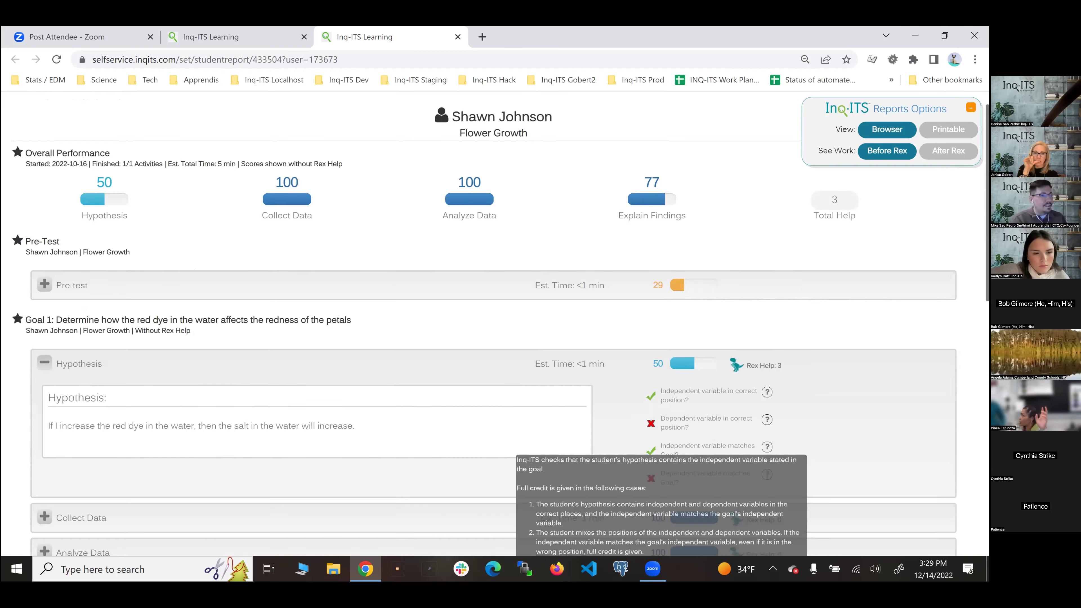
pyautogui.scroll(-3, 693, 398)
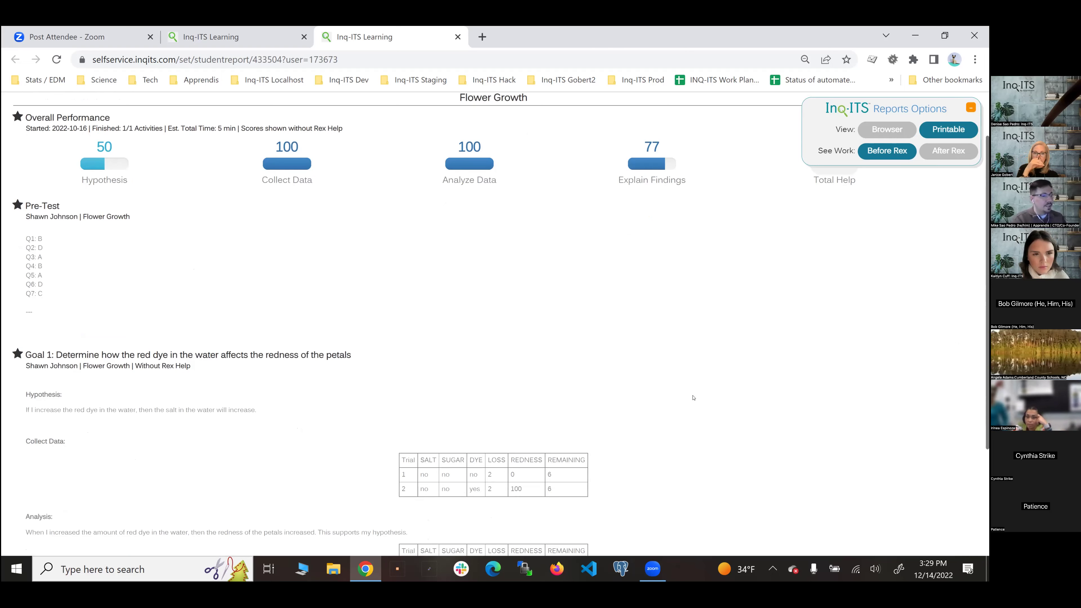
pyautogui.scroll(-1, 540, 361)
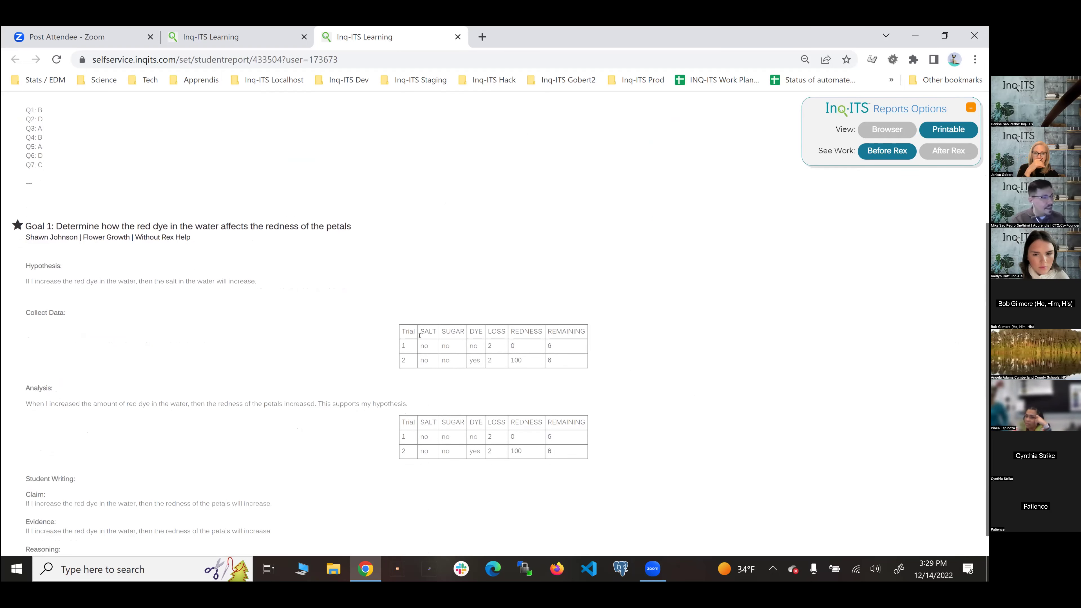
# Highlight the trial table under Collect Data for review, clear the selection and return to the start of the report
pyautogui.moveTo(405, 331); pyautogui.dragTo(584, 359)
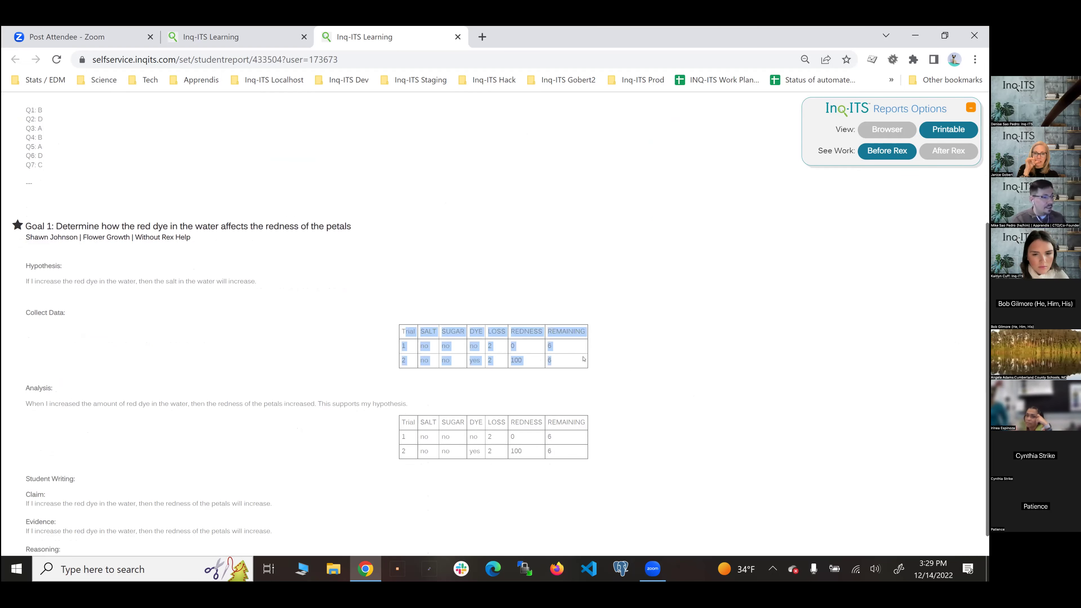
pyautogui.click(407, 332)
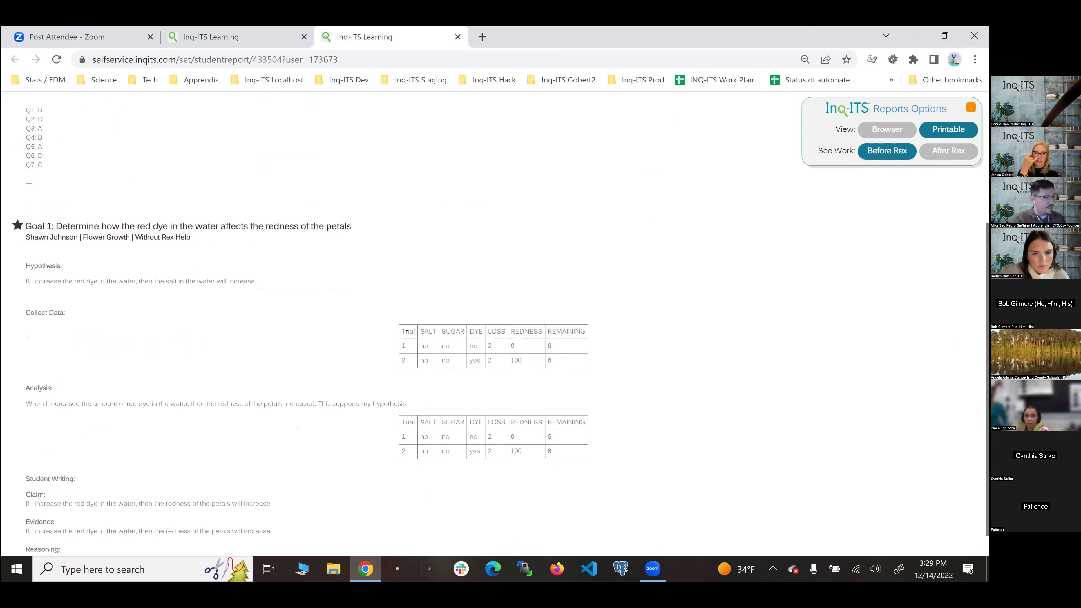
pyautogui.moveTo(405, 332); pyautogui.dragTo(573, 360)
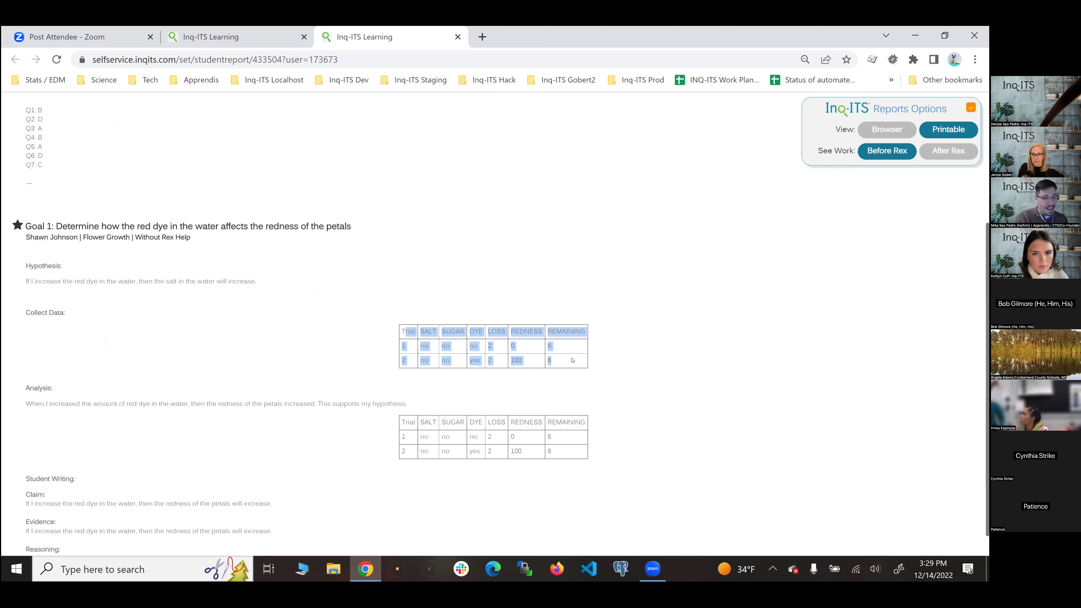
pyautogui.click(560, 274)
pyautogui.scroll(5, 557, 273)
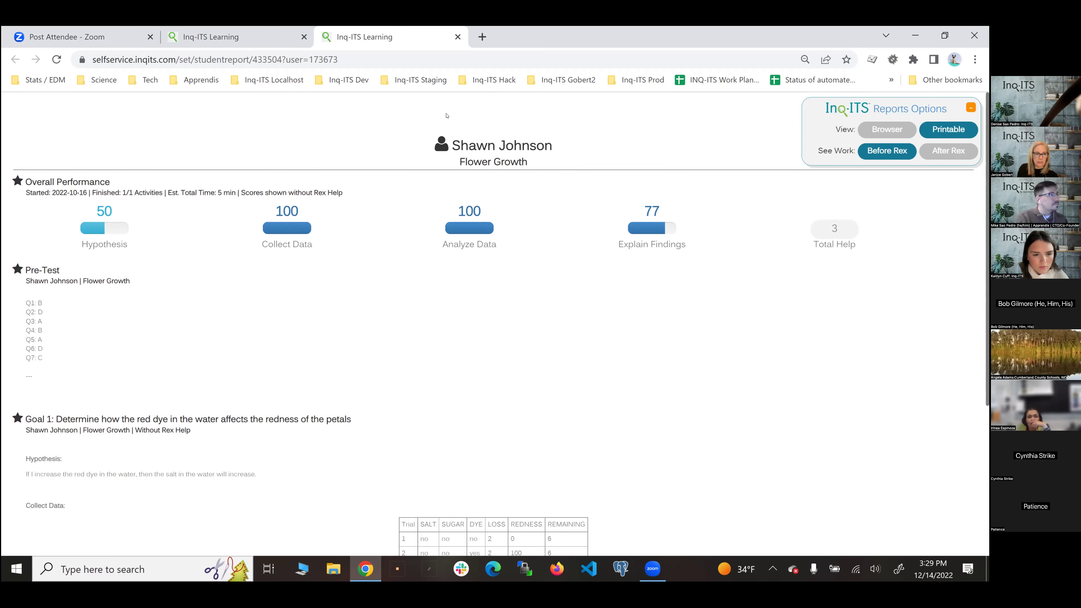
# Go back to the reports hub, open the individual student progress for the 3rd class and review the students' scores across assignments
pyautogui.click(211, 36)
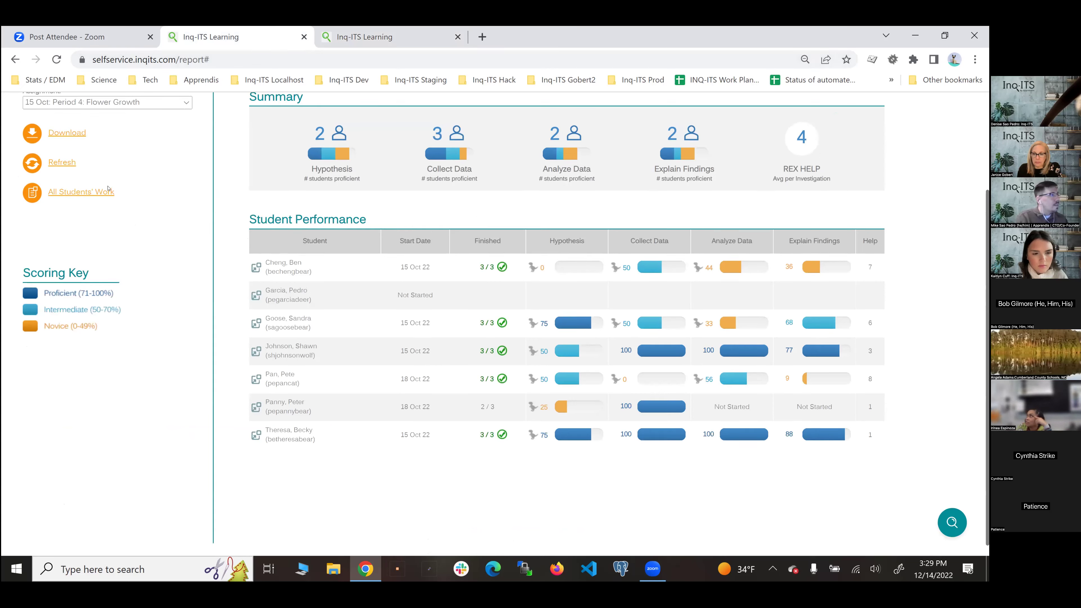
pyautogui.scroll(4, 132, 156)
pyautogui.click(210, 141)
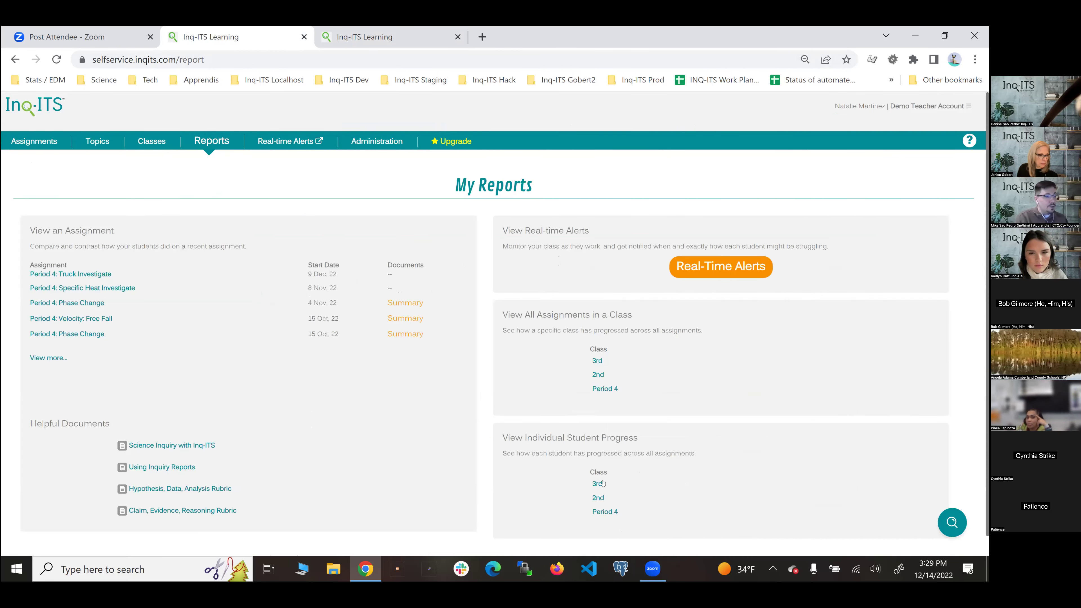
pyautogui.click(602, 484)
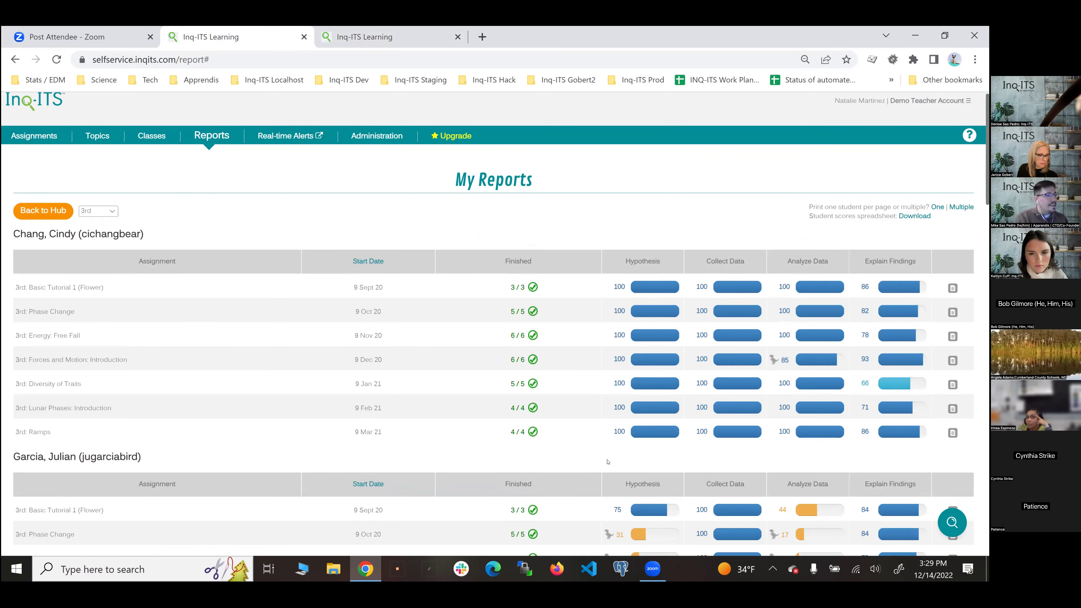
pyautogui.scroll(-1, 608, 462)
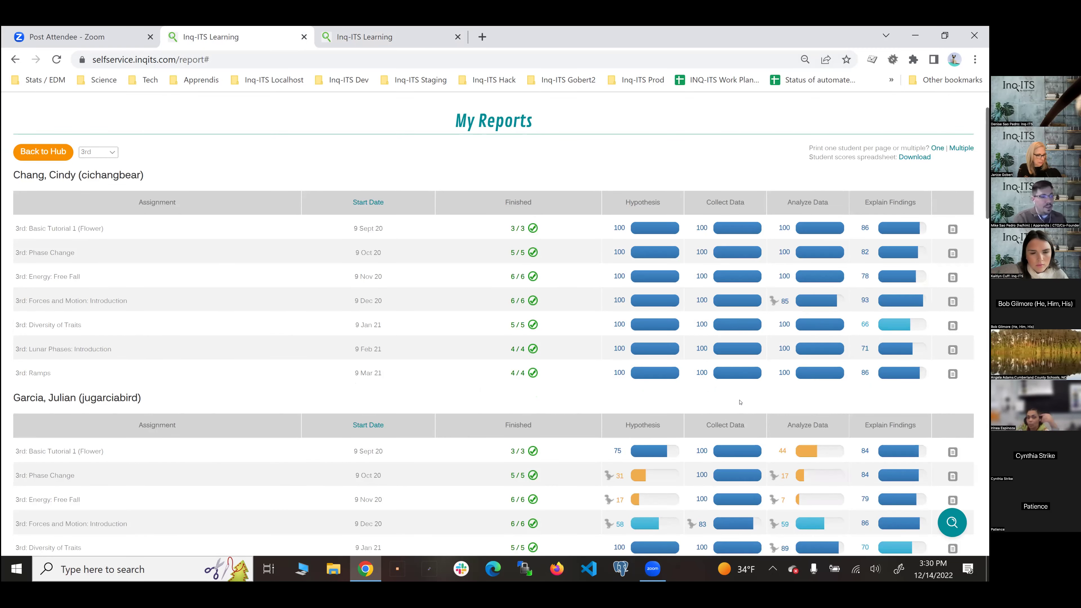
pyautogui.scroll(-3, 740, 402)
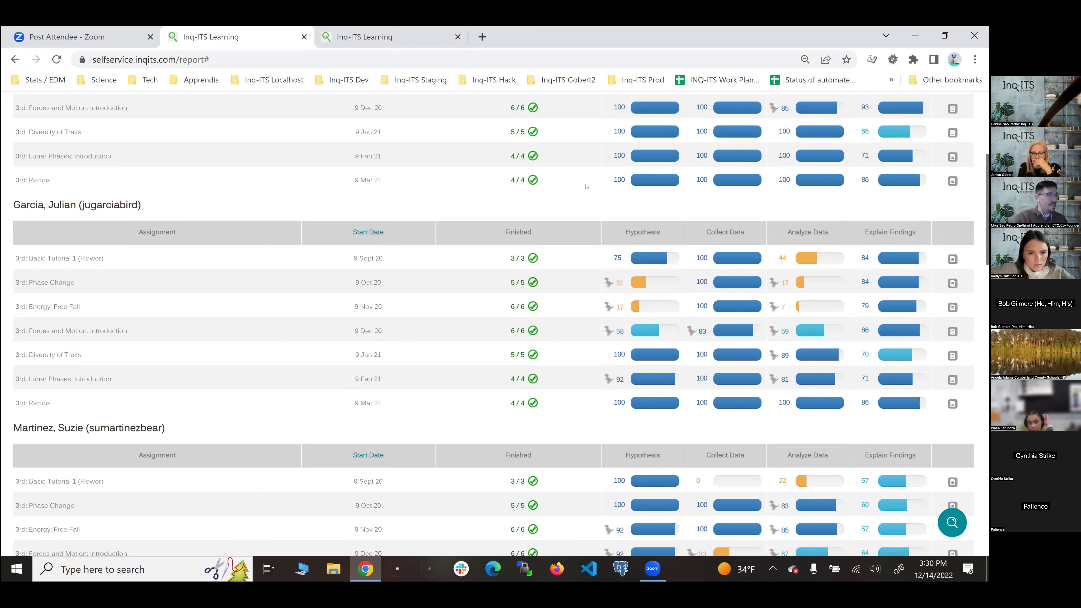
pyautogui.scroll(6, 373, 242)
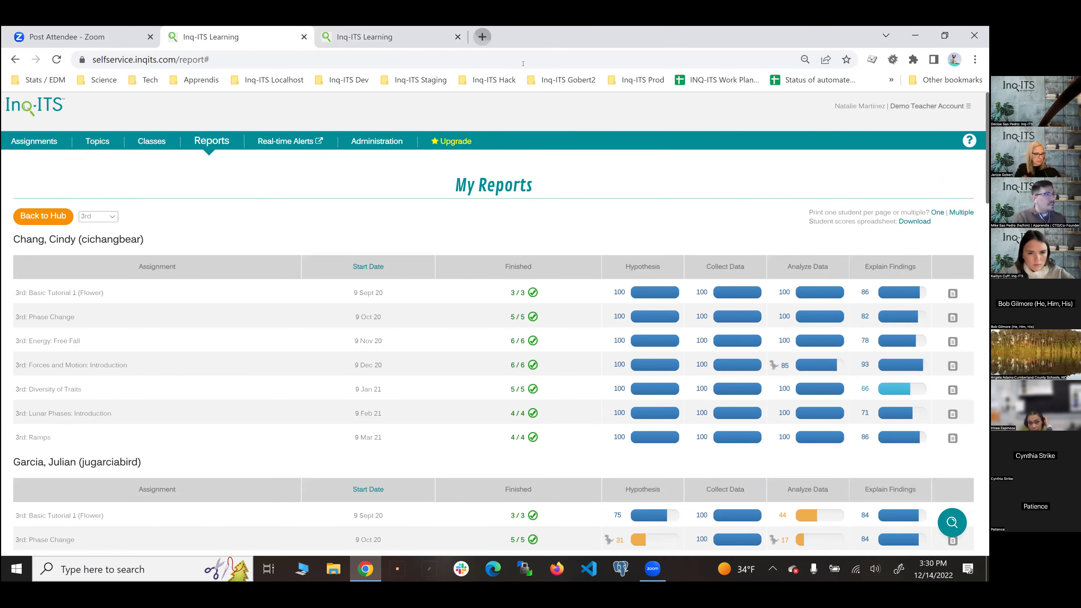
# Open the bookmarked real-time alerts demo in a new browser tab and examine the two Collecting Data student alerts
pyautogui.click(485, 35)
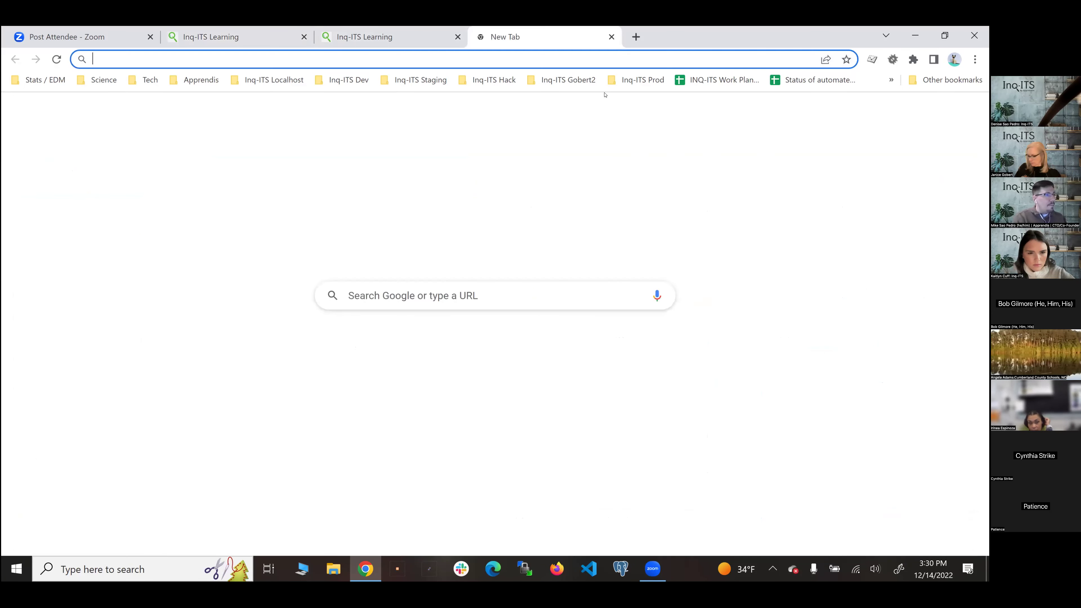
pyautogui.click(638, 79)
pyautogui.click(644, 99)
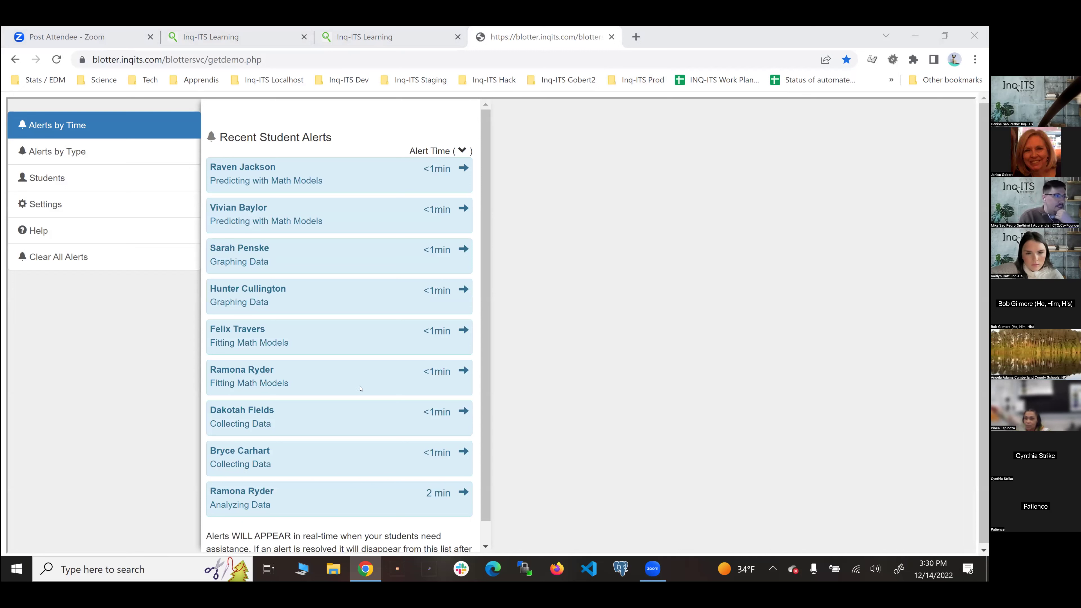
pyautogui.click(349, 416)
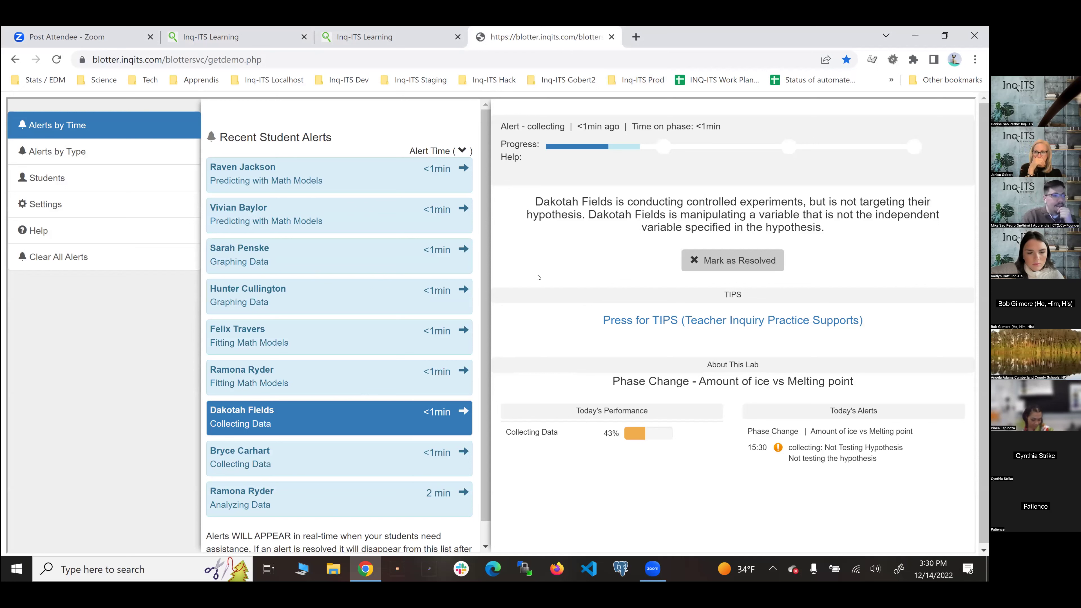
pyautogui.click(358, 465)
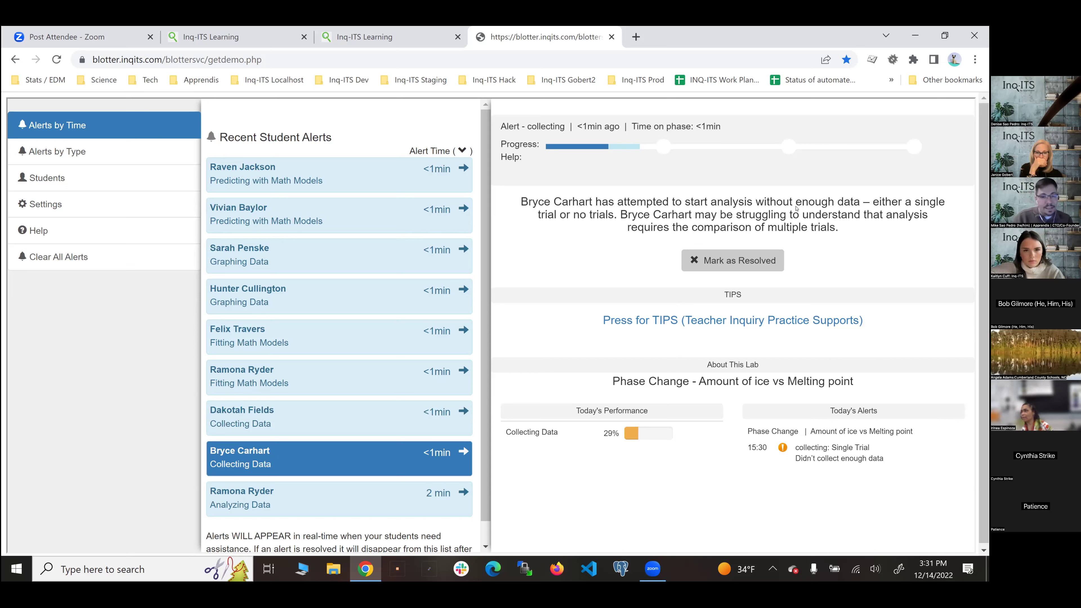
# Show the orienting, conceptual and instrumental TIPS for the selected Collecting Data alert, and open the class-wide Hypothesizing alert
pyautogui.click(737, 322)
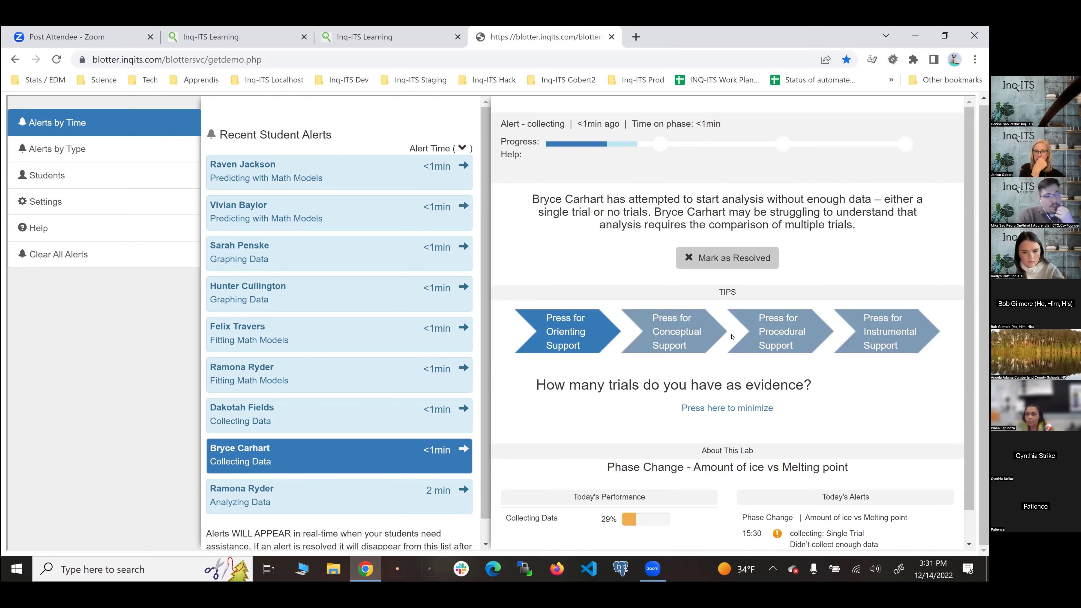
pyautogui.click(659, 333)
pyautogui.click(868, 322)
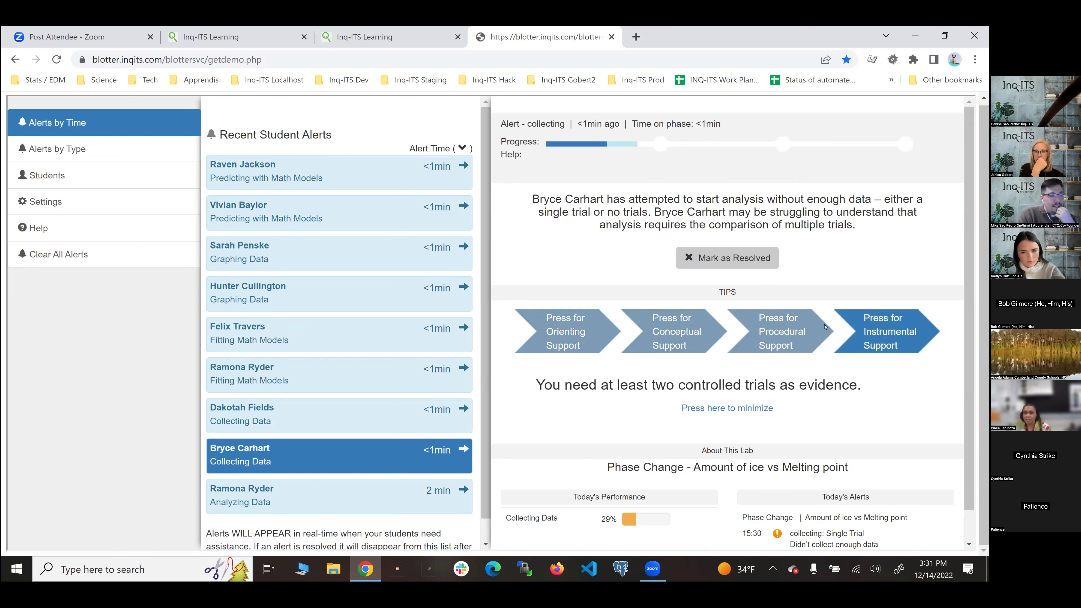
pyautogui.click(570, 329)
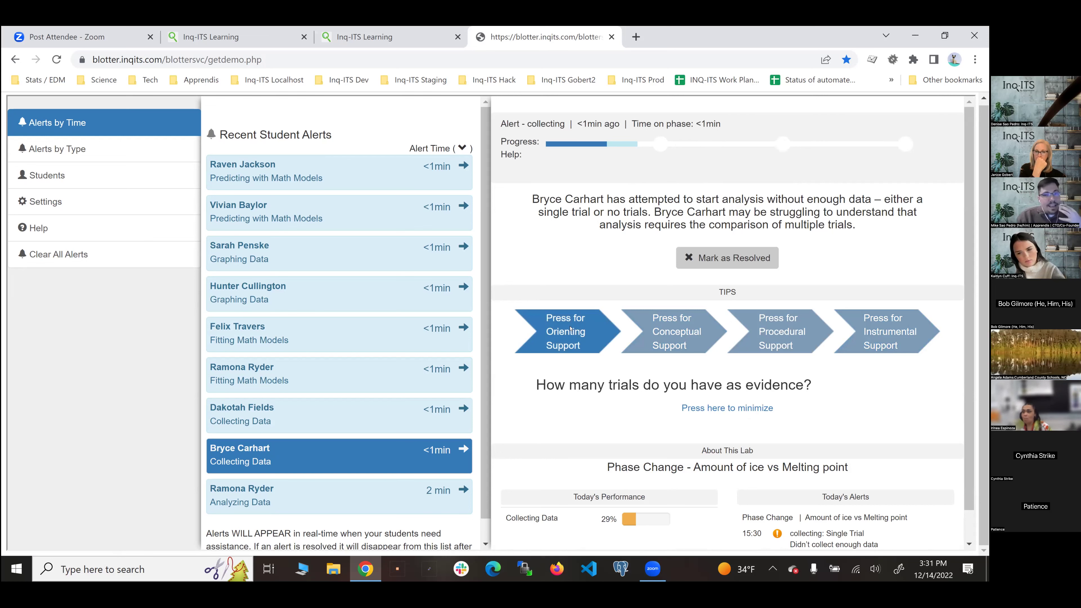
pyautogui.click(680, 337)
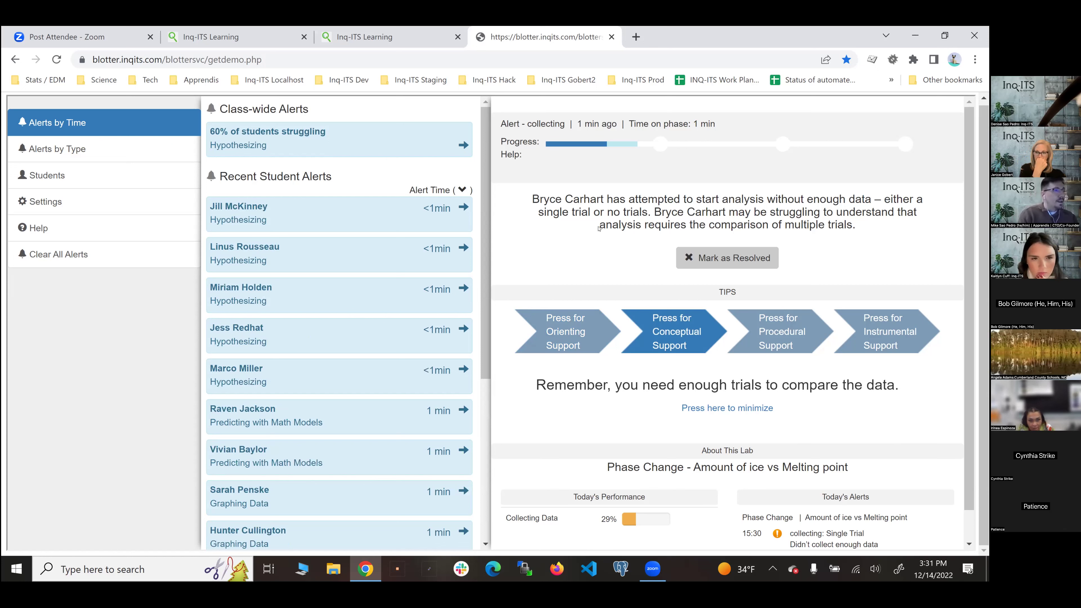
pyautogui.click(370, 151)
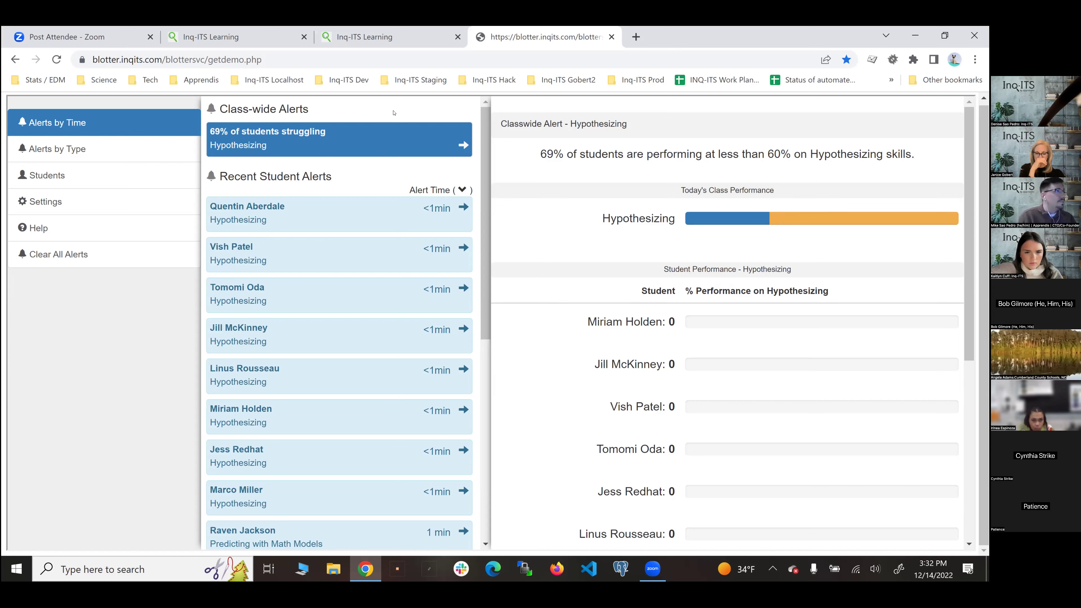
# Return to the teacher portal's assignments list and access the options of the Period 4 Truck Investigate assignment
pyautogui.click(341, 37)
pyautogui.click(246, 32)
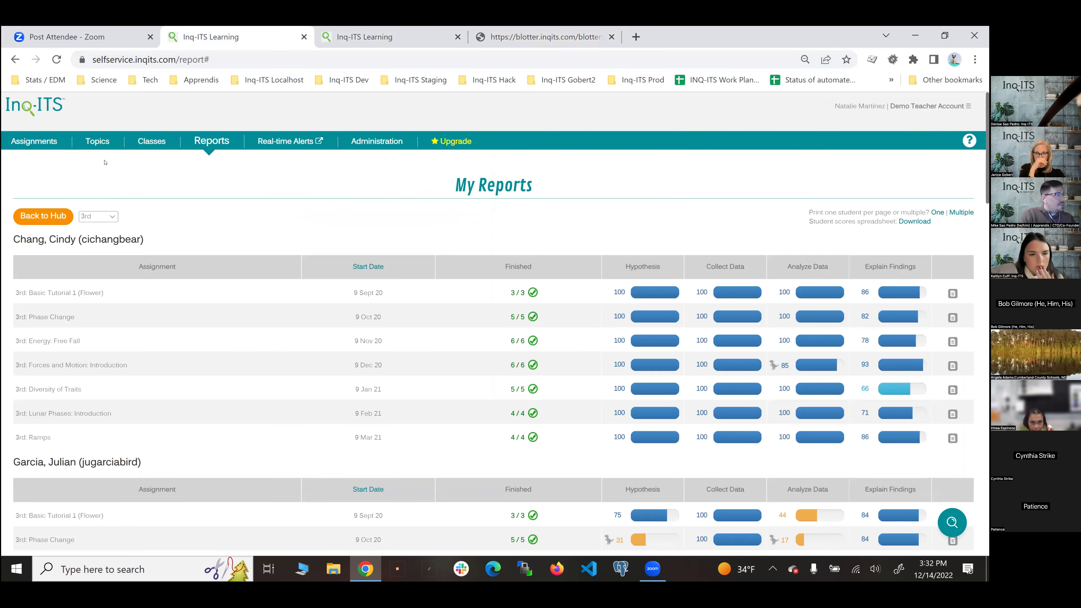
pyautogui.click(27, 143)
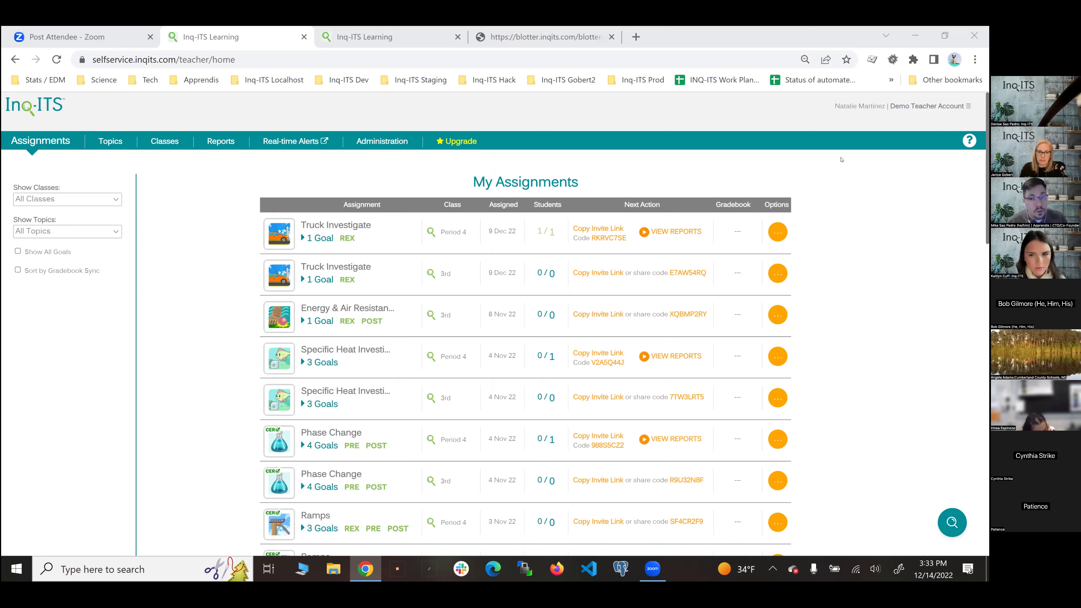
pyautogui.click(774, 231)
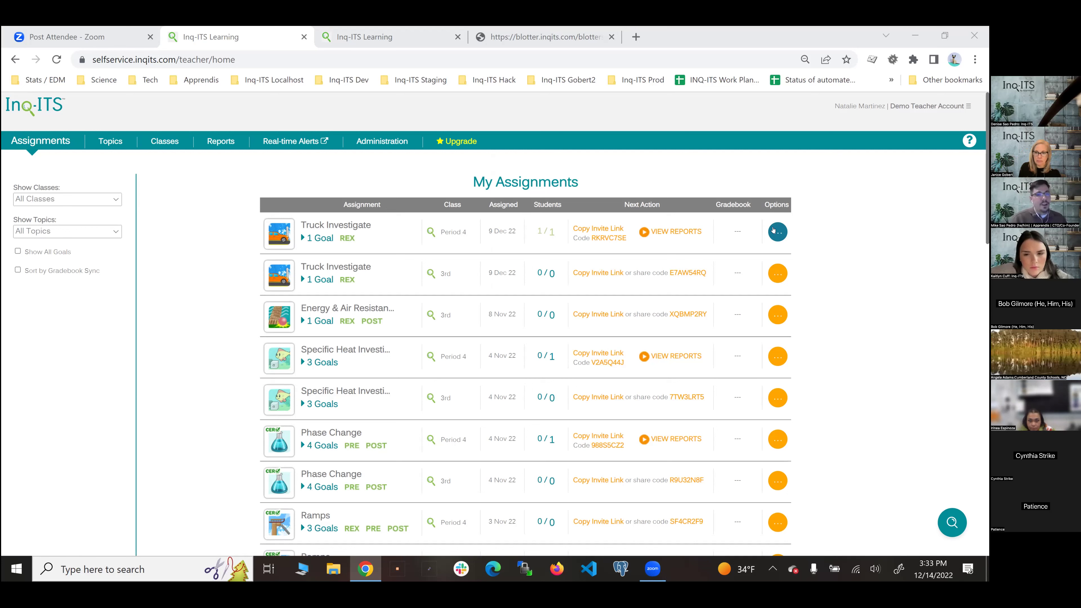
pyautogui.click(773, 231)
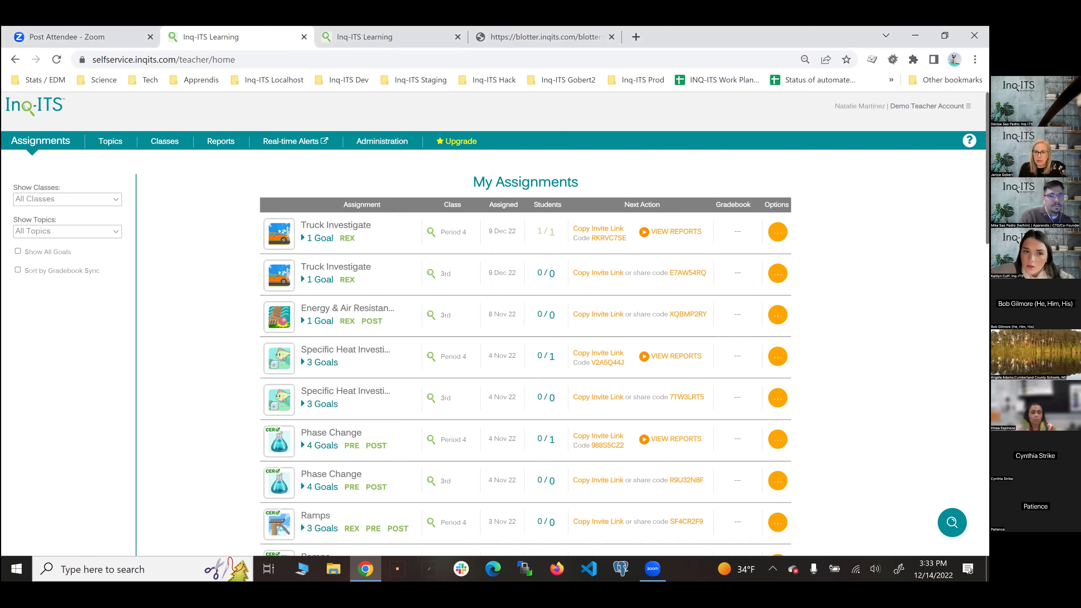
# Sign out of the teacher account and sign in with the demo student's username and password
pyautogui.click(969, 106)
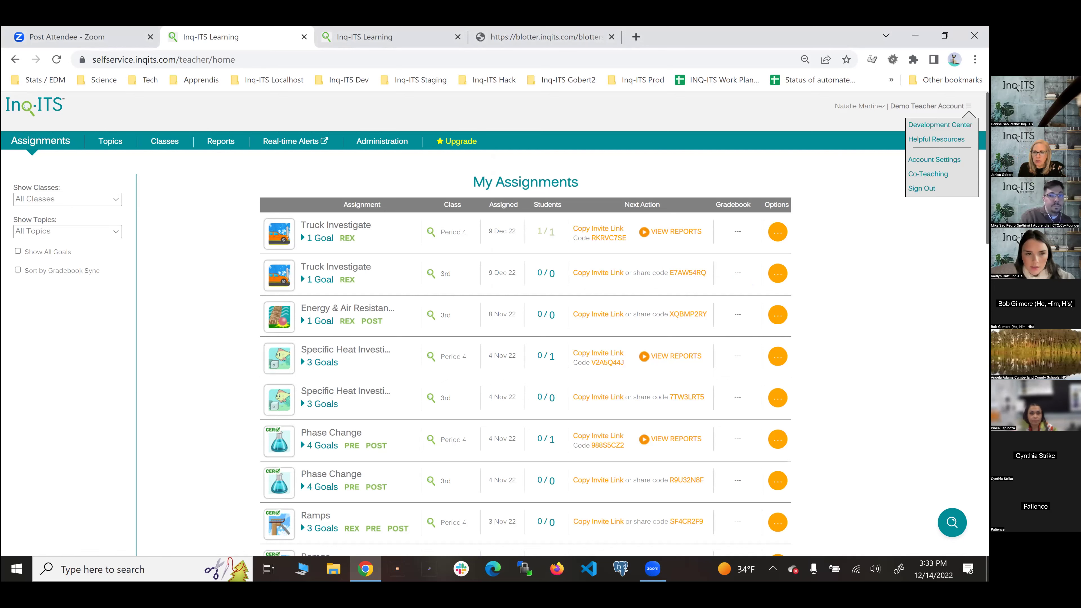
pyautogui.click(922, 188)
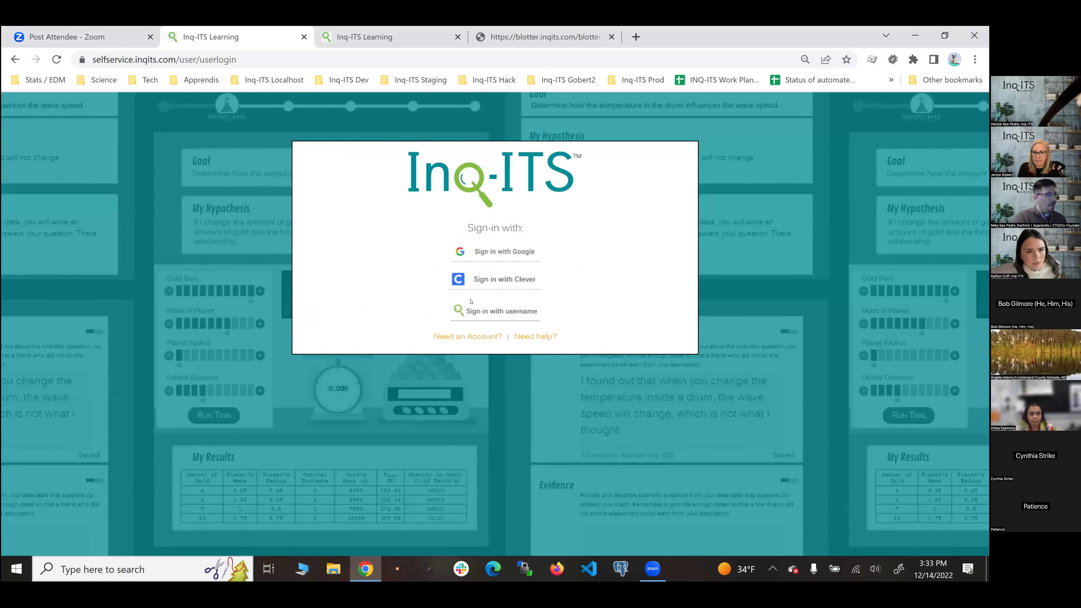
pyautogui.click(472, 307)
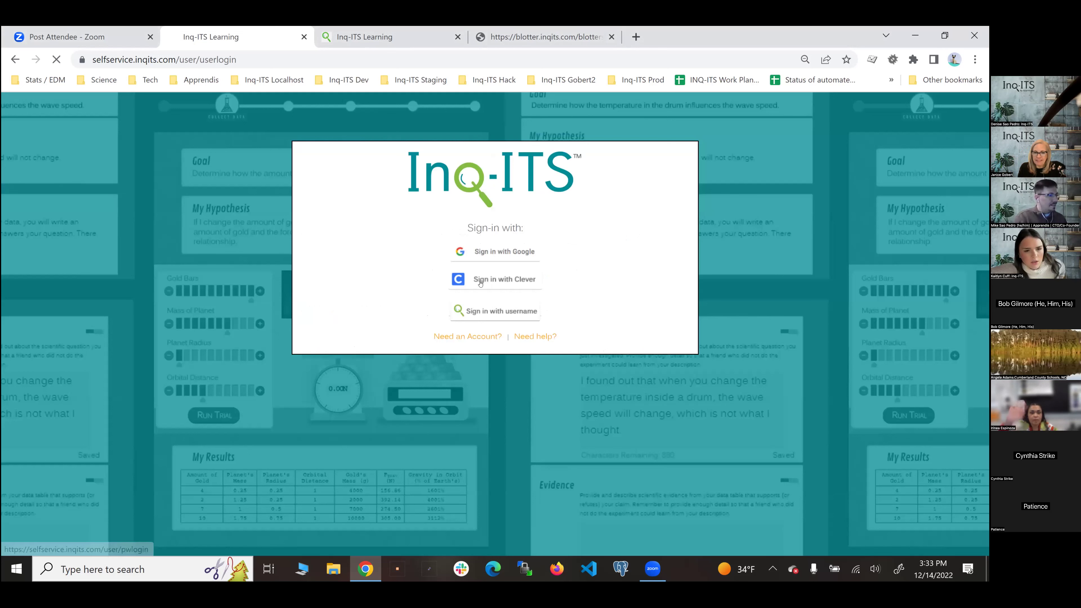
pyautogui.click(470, 243)
pyautogui.write('lmsstudent')
pyautogui.press('Tab')
pyautogui.write('*********')
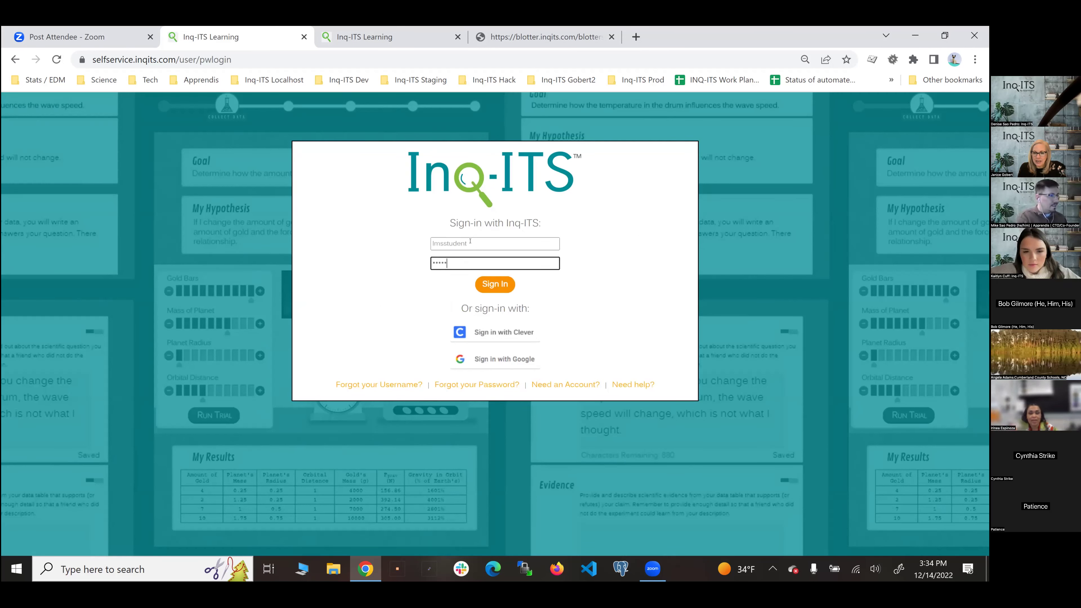
pyautogui.press('Return')
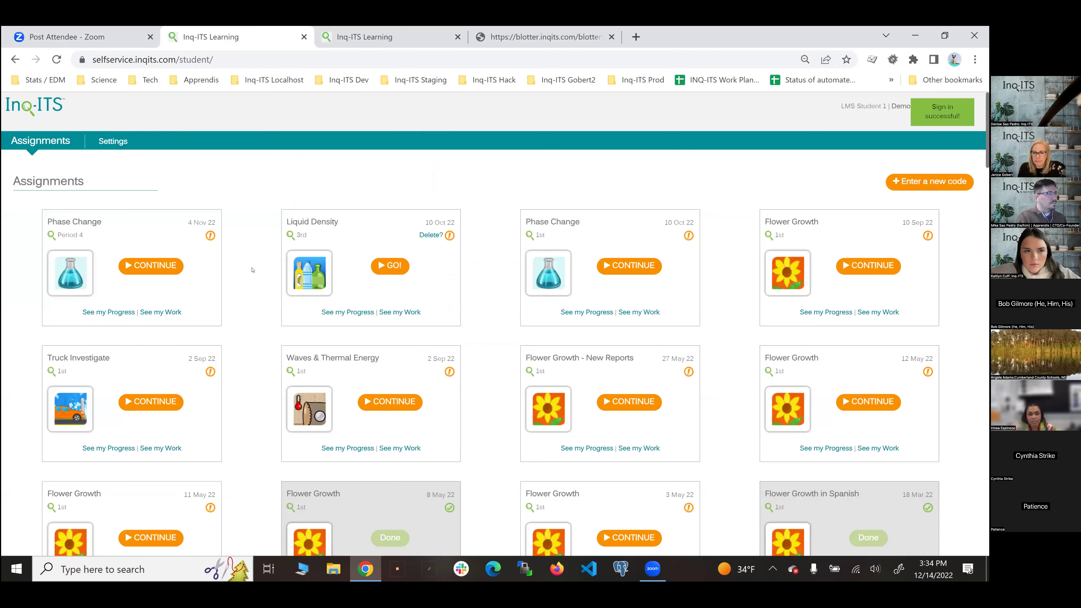
# Check the activity sequence of the Period 4 Phase Change assignment and view the student's work report, returning to the assignments
pyautogui.click(169, 273)
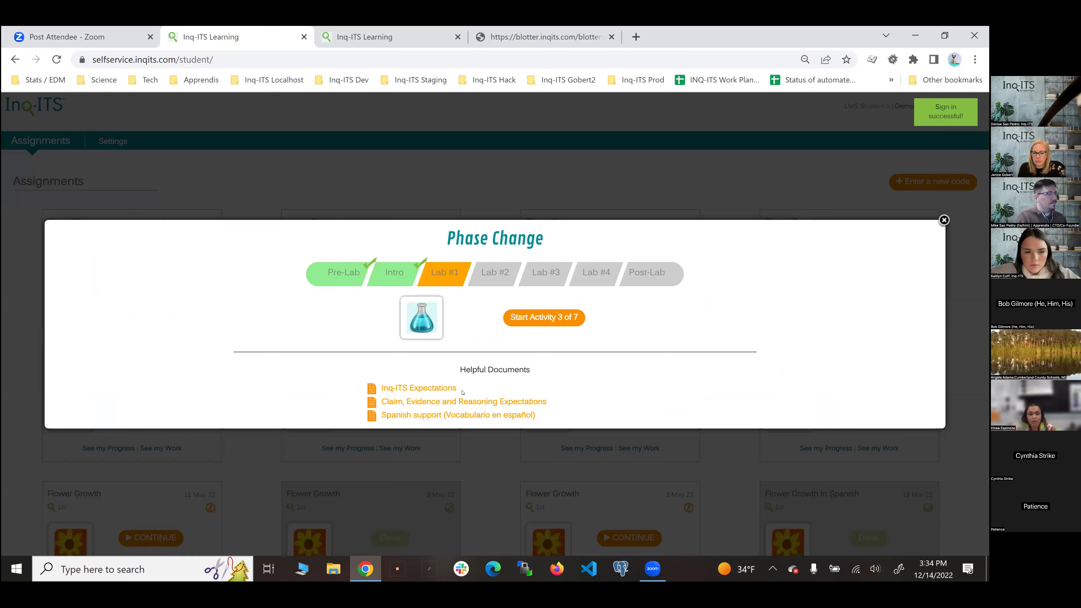
pyautogui.click(106, 439)
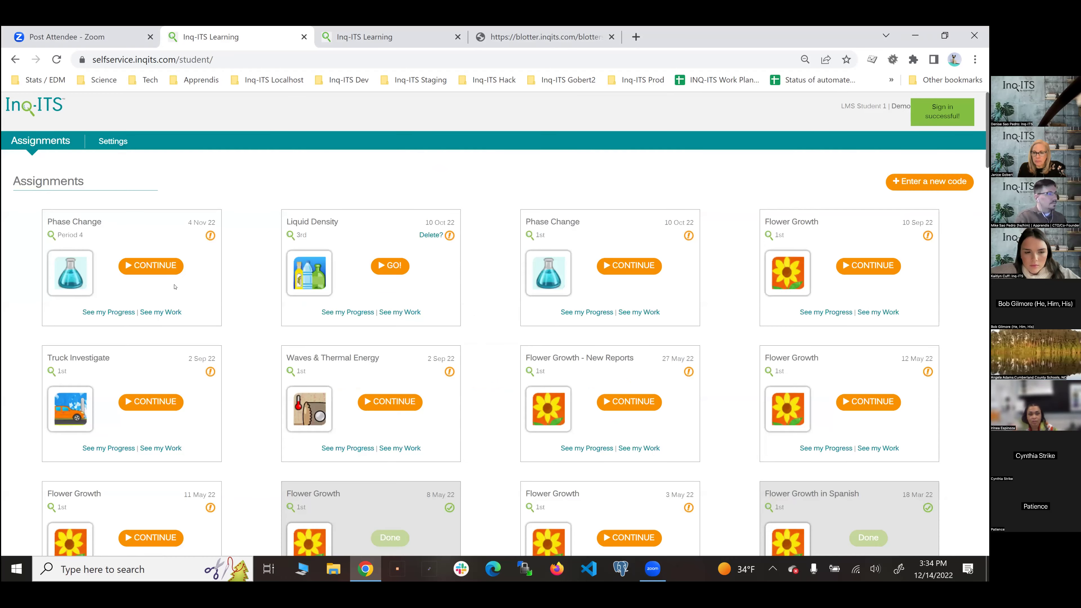
pyautogui.click(154, 312)
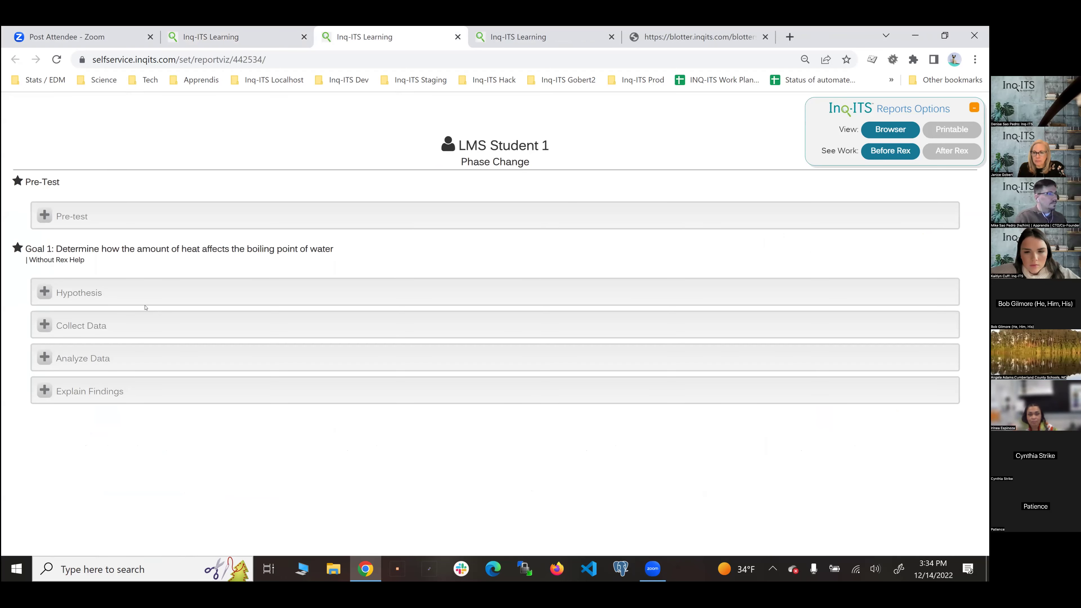
pyautogui.click(145, 299)
pyautogui.click(146, 298)
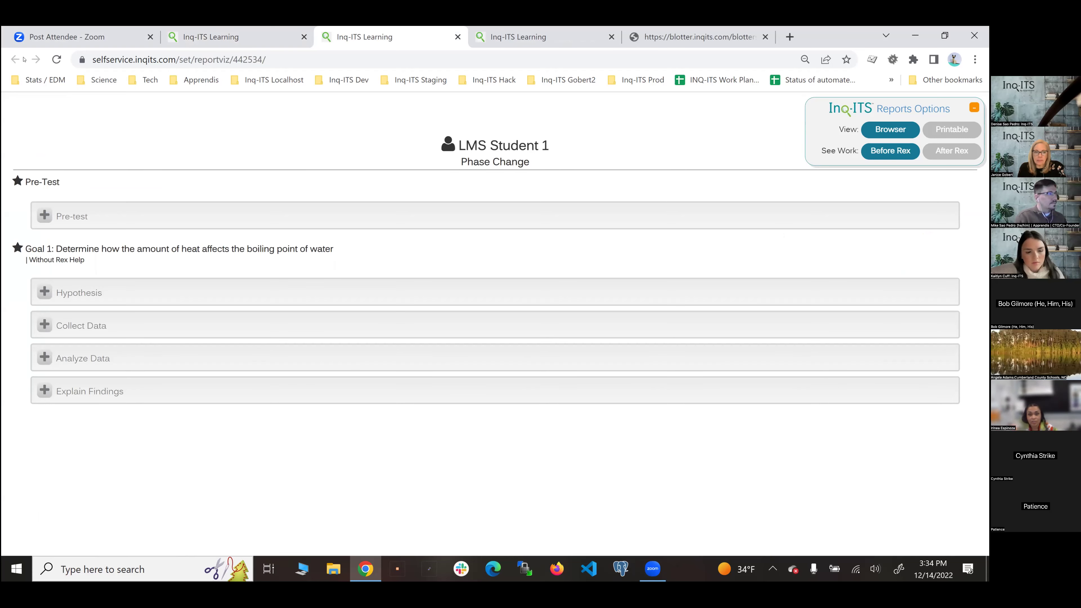
pyautogui.click(210, 37)
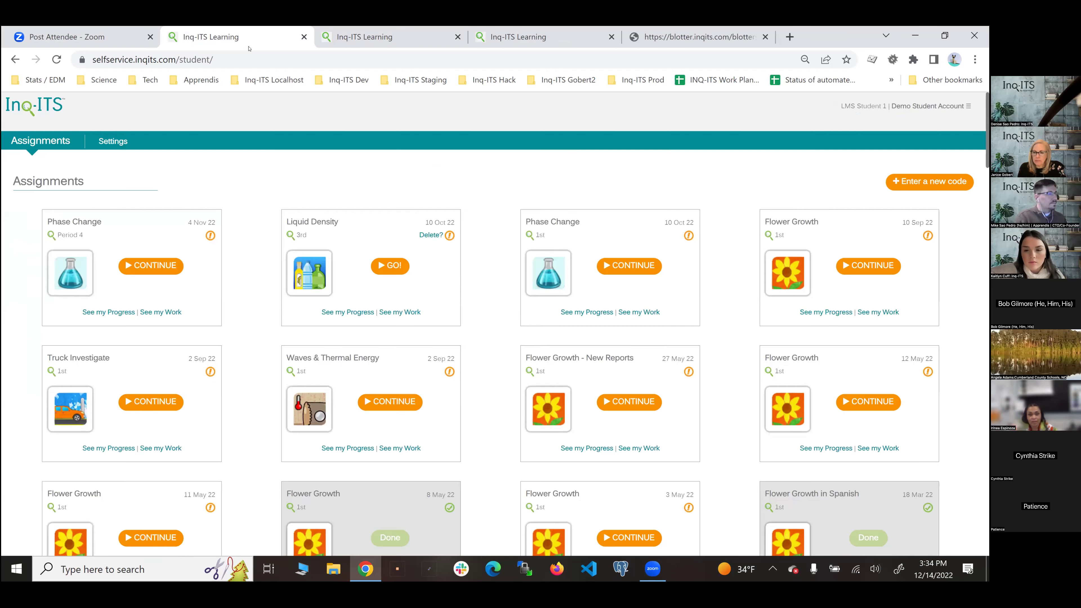
# View the student's progress on the Period 4 Phase Change assignment and its Spanish support document, and close both
pyautogui.click(118, 311)
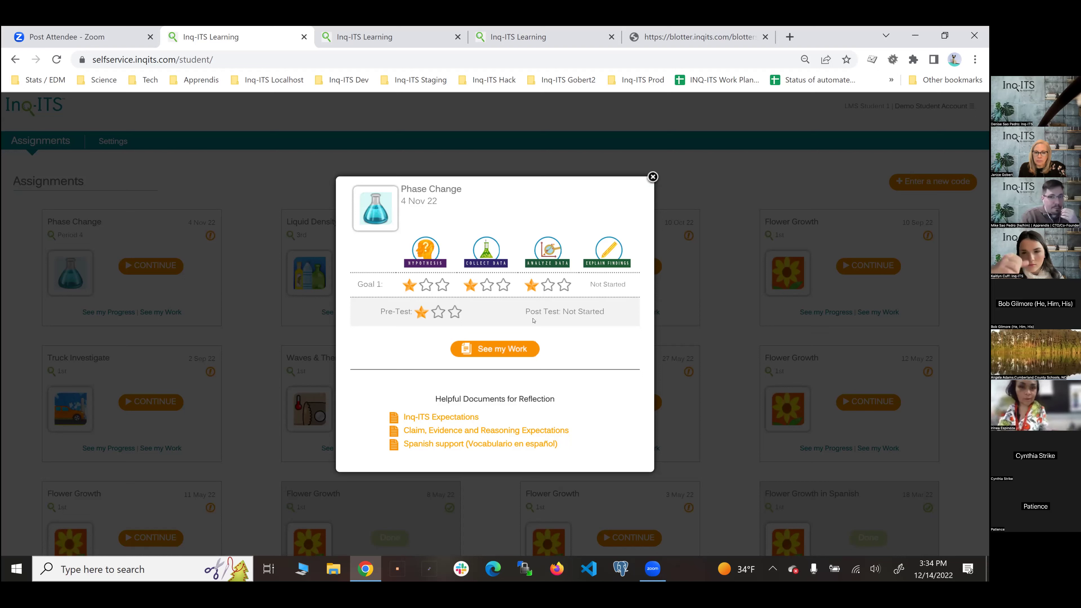
pyautogui.click(489, 445)
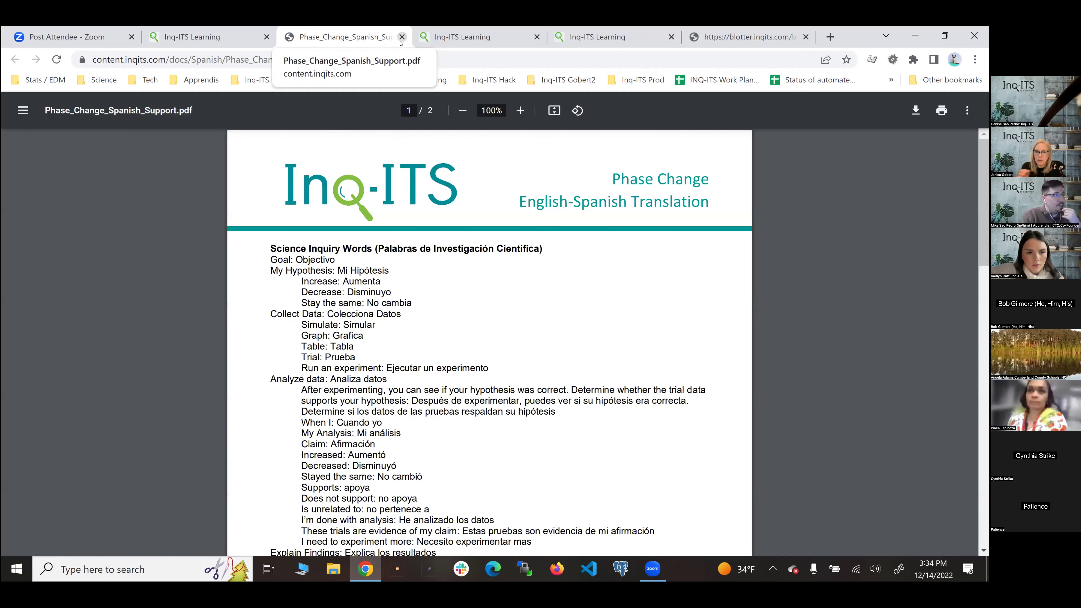
pyautogui.click(402, 38)
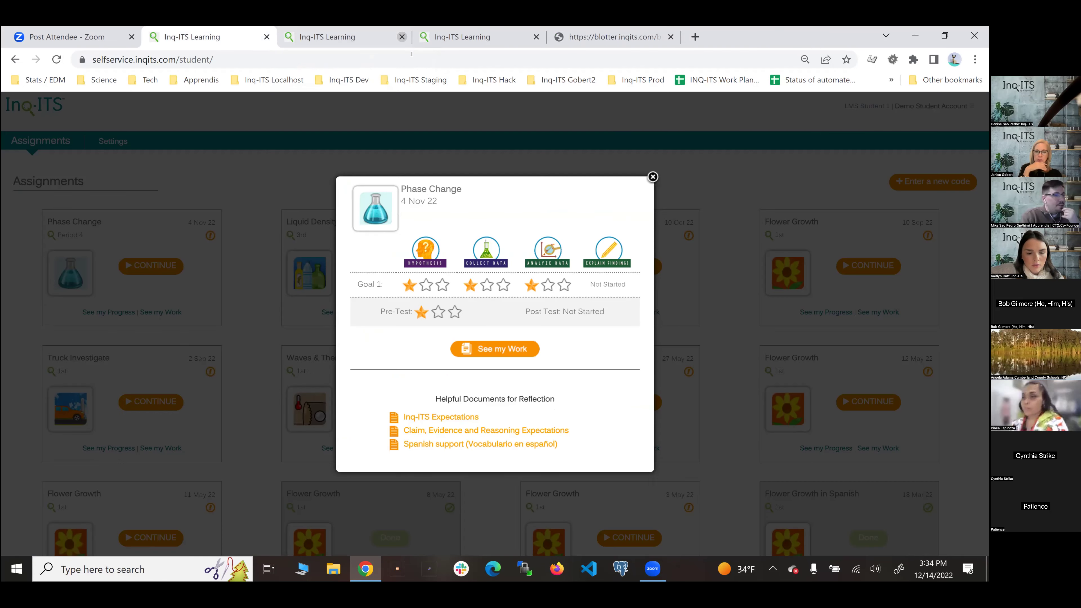
pyautogui.click(651, 178)
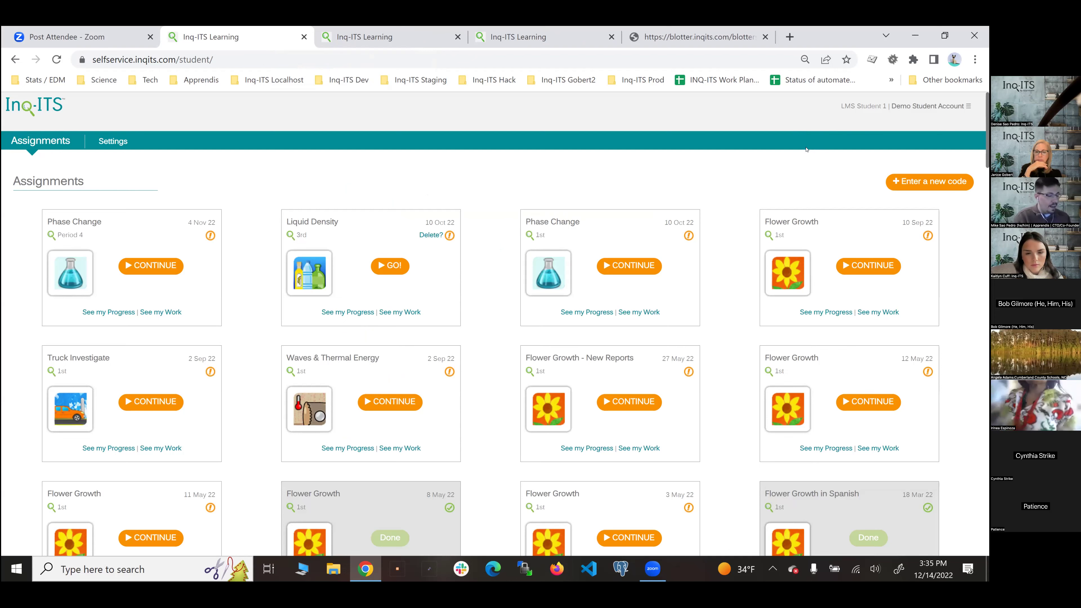
# Enlarge the student's assignments page in the browser and end the screen sharing
pyautogui.hotkey('ctrl', '=')
pyautogui.hotkey('ctrl', '=')
pyautogui.hotkey('ctrl', '=')
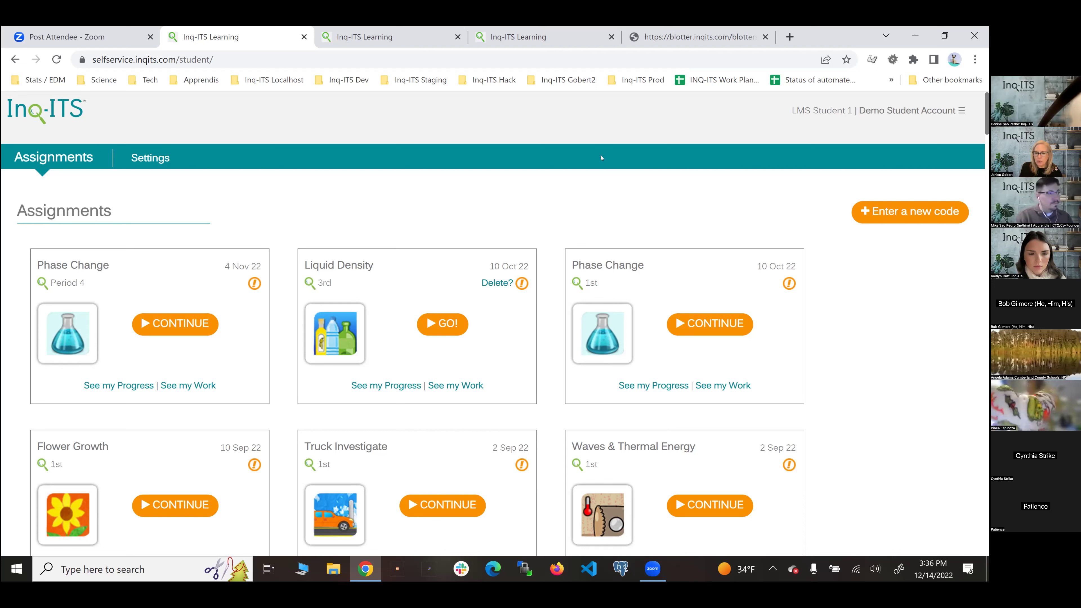
pyautogui.click(553, 31)
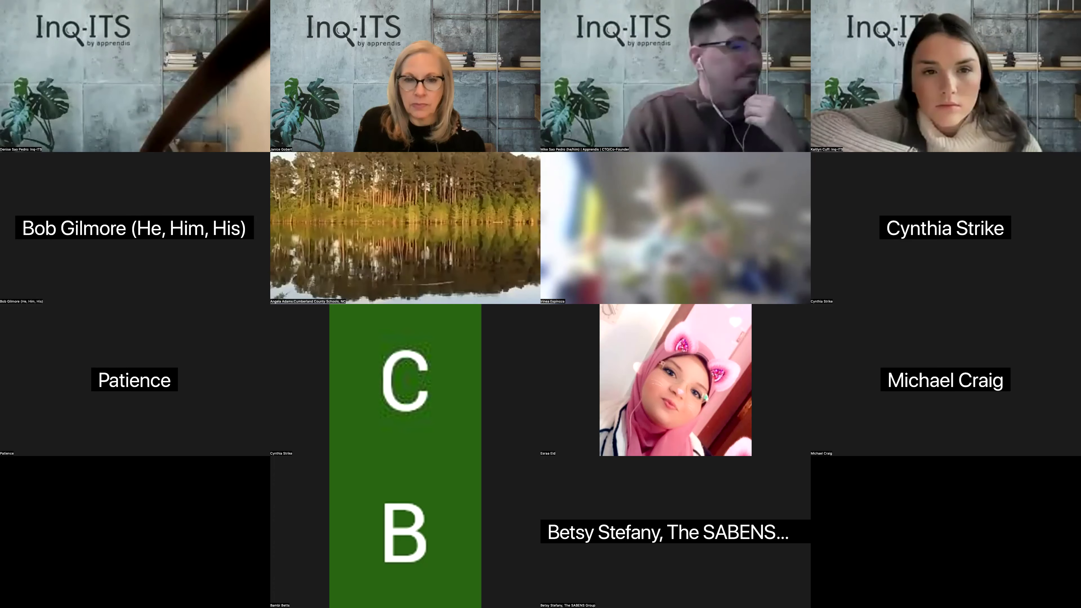